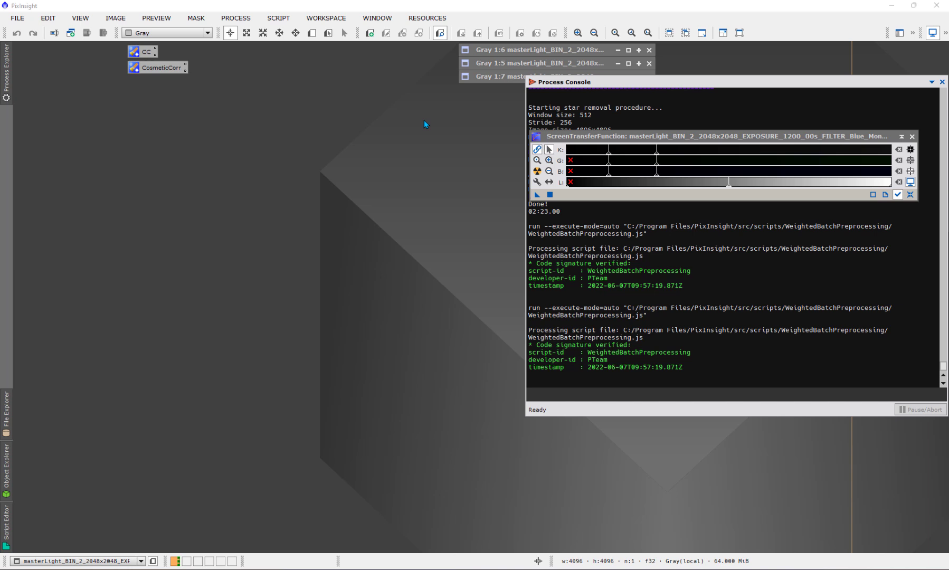
Open the saved CosmeticCorr process icon to review its auto-detect sigma values
left_click(237, 20)
mouse_move(252, 37)
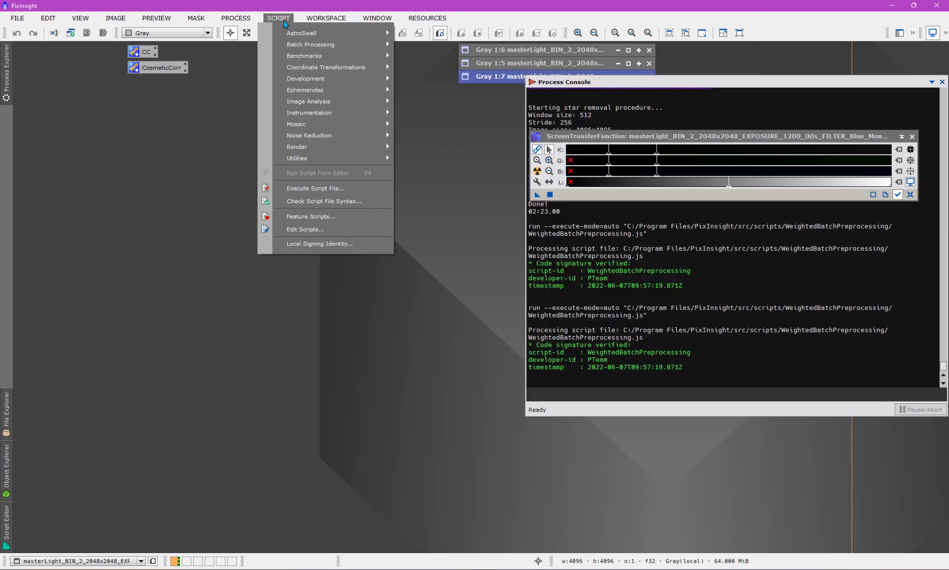
left_click(163, 272)
left_click_drag(162, 81, 258, 65)
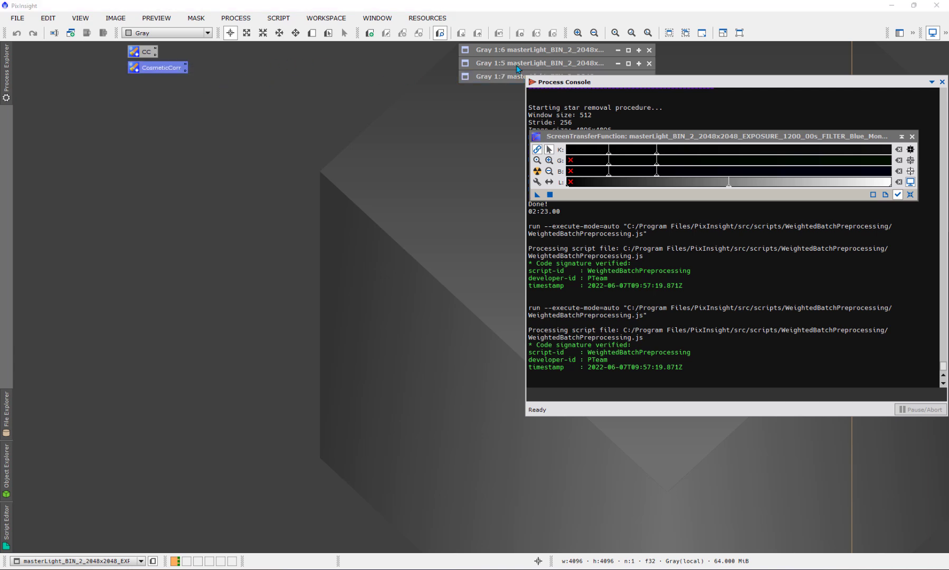
left_click(139, 55)
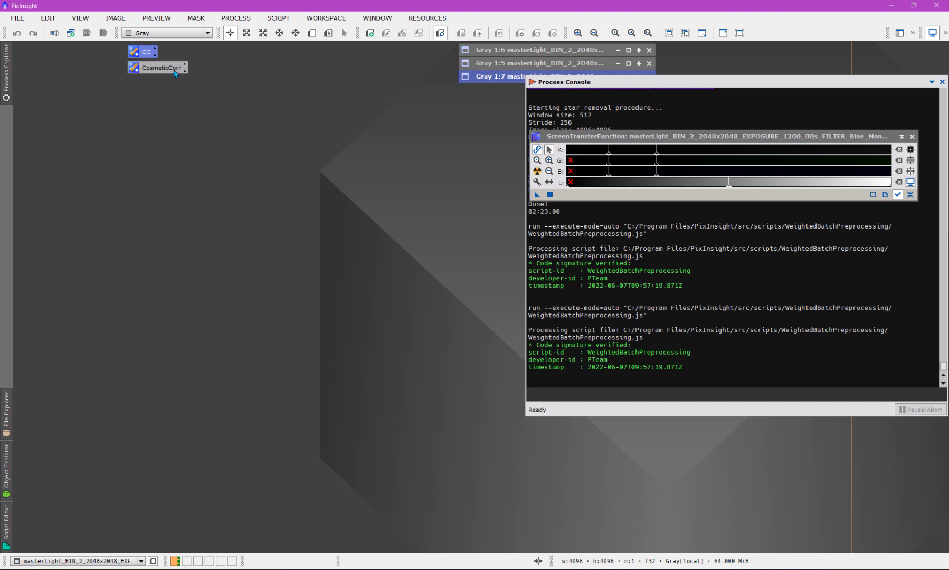
double_click(168, 68)
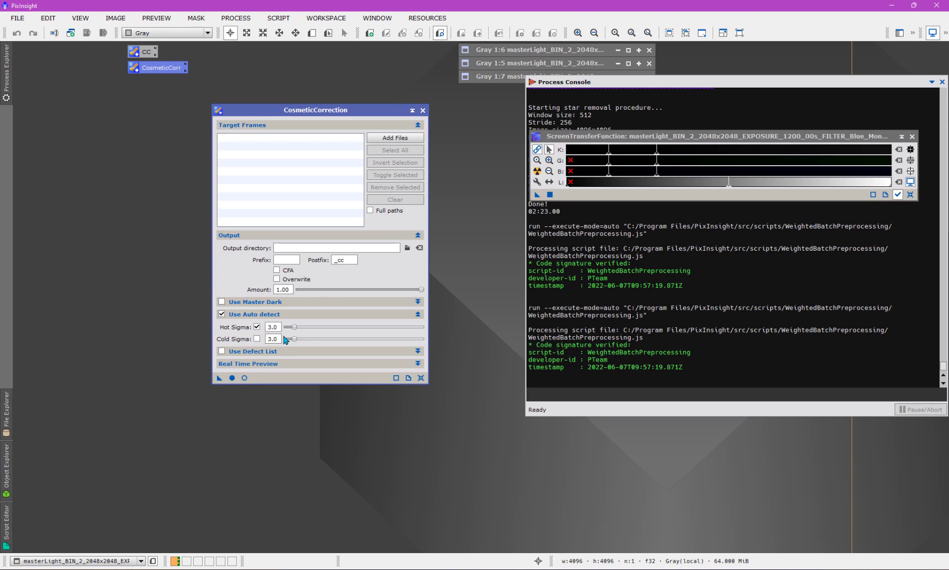
left_click(423, 116)
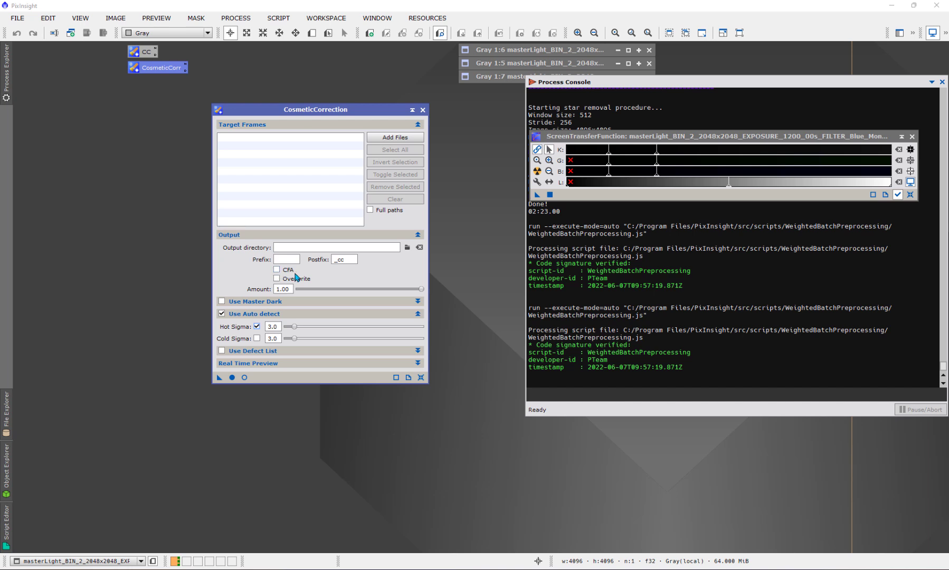
mouse_move(272, 330)
Close CosmeticCorrection and launch the WeightedBatchPreprocessing script from Benchmarks
left_click(423, 110)
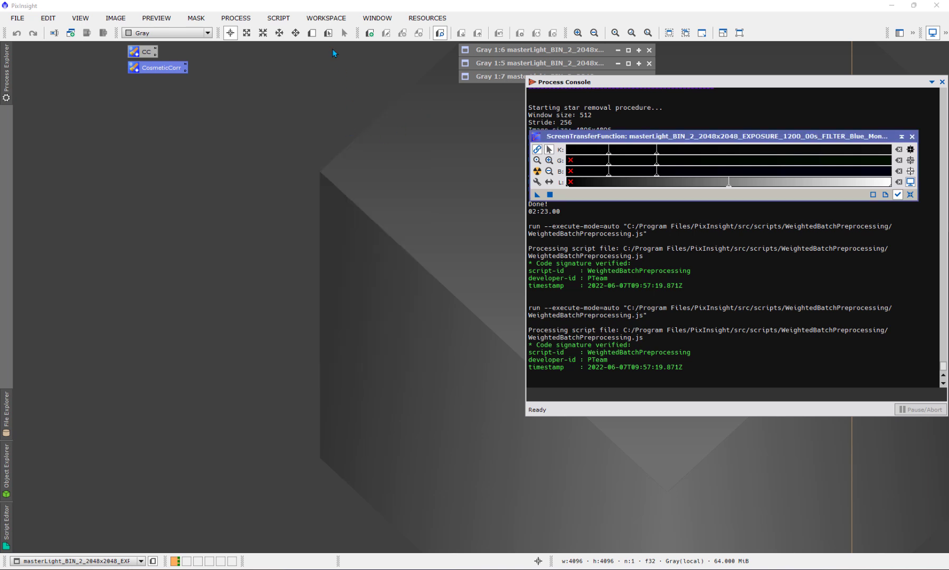
left_click(279, 19)
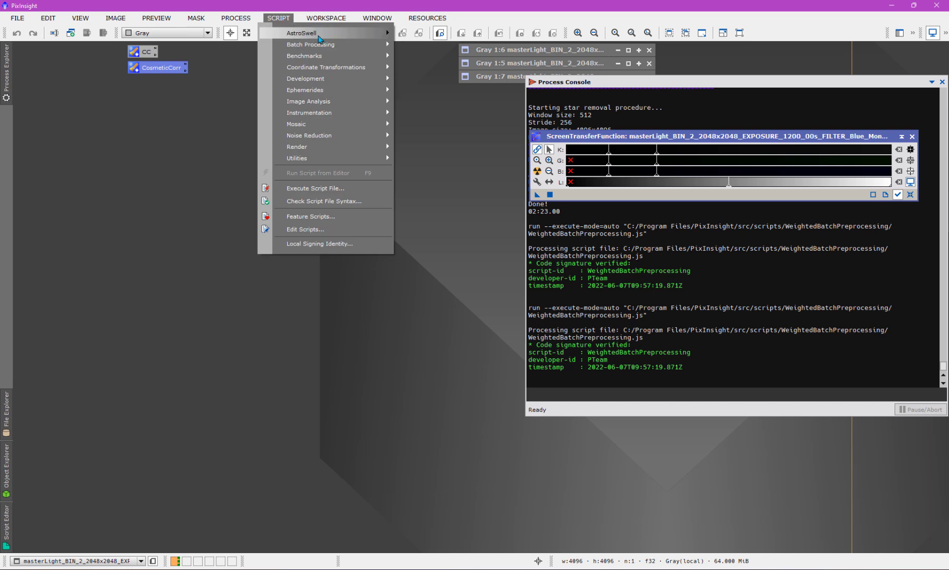
mouse_move(317, 55)
left_click(440, 149)
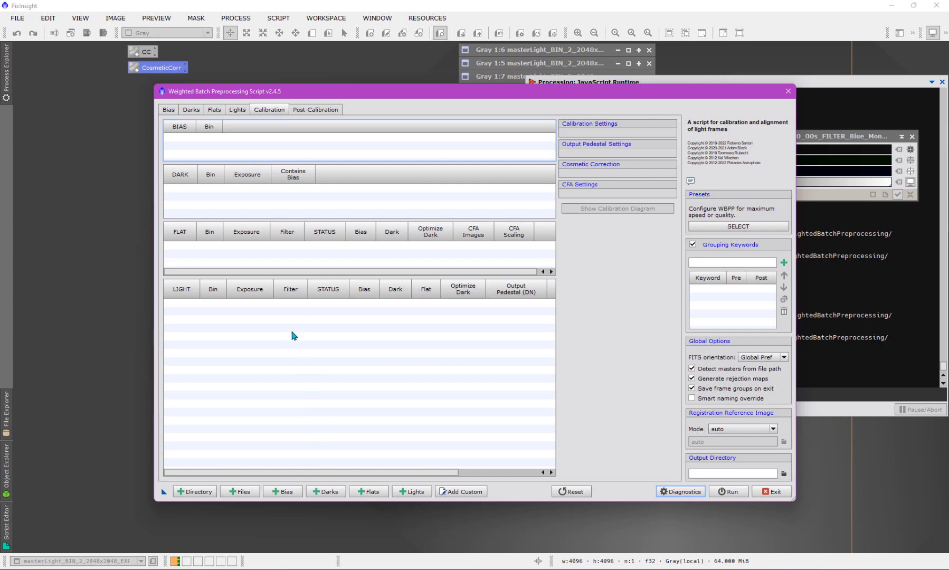
Load every frame under the For Adam folder as WBPP's root directory
left_click(210, 490)
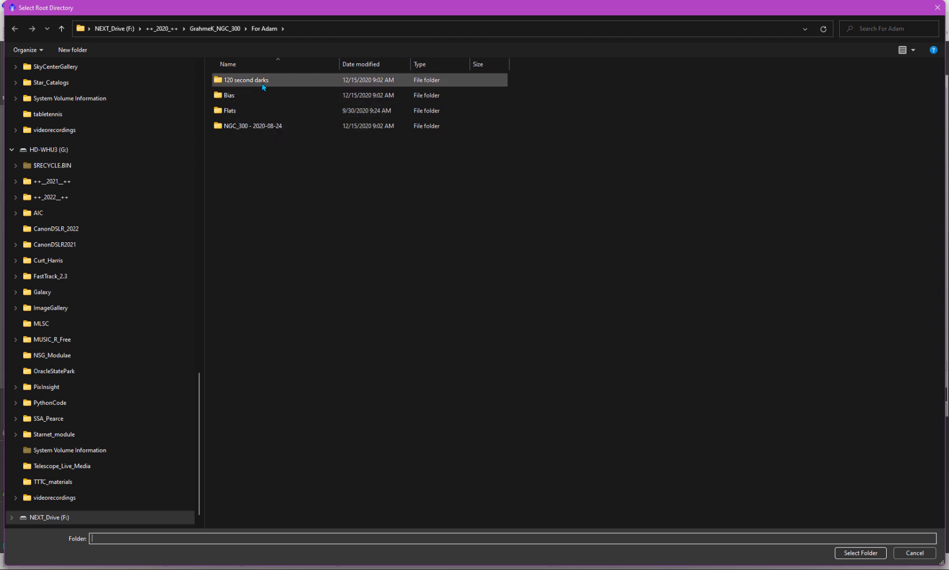
double_click(256, 126)
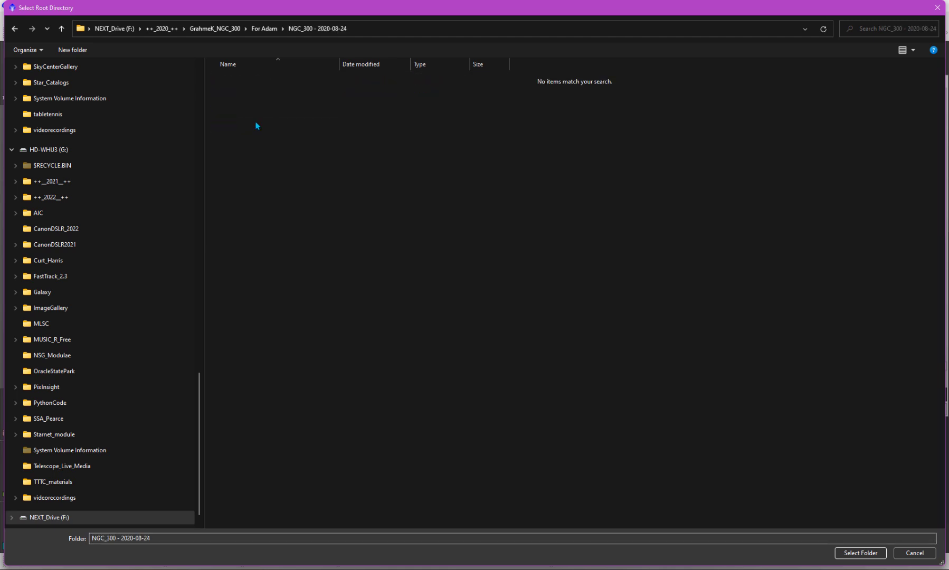
left_click(271, 30)
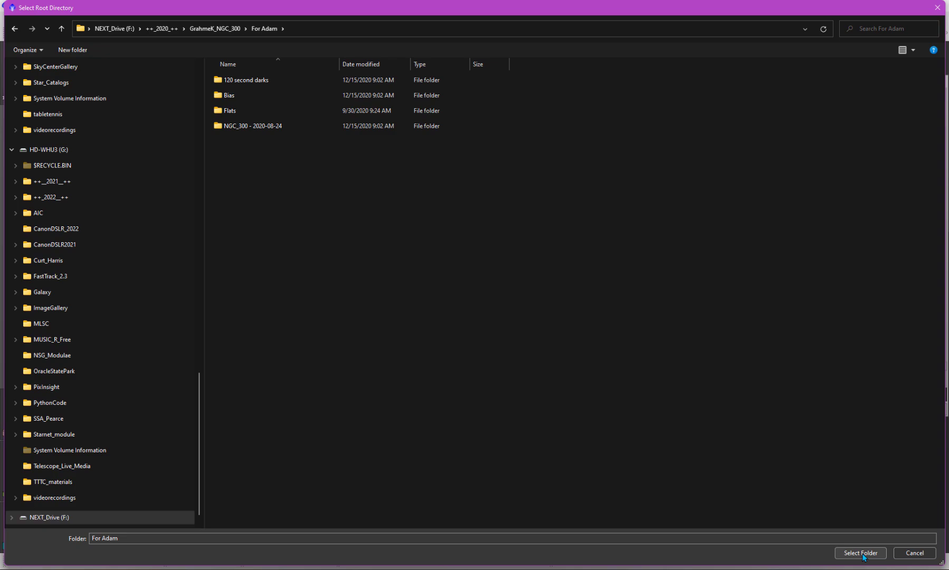
left_click(863, 554)
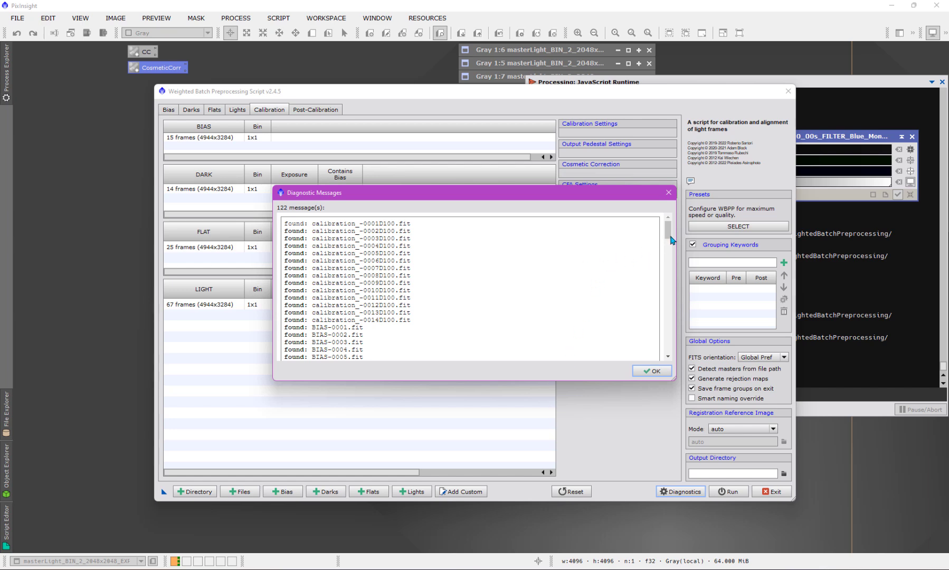
Dismiss the diagnostic report and review the Bias, Darks, Flats and Lights frame lists
left_click_drag(673, 239, 681, 366)
left_click(652, 371)
left_click(172, 112)
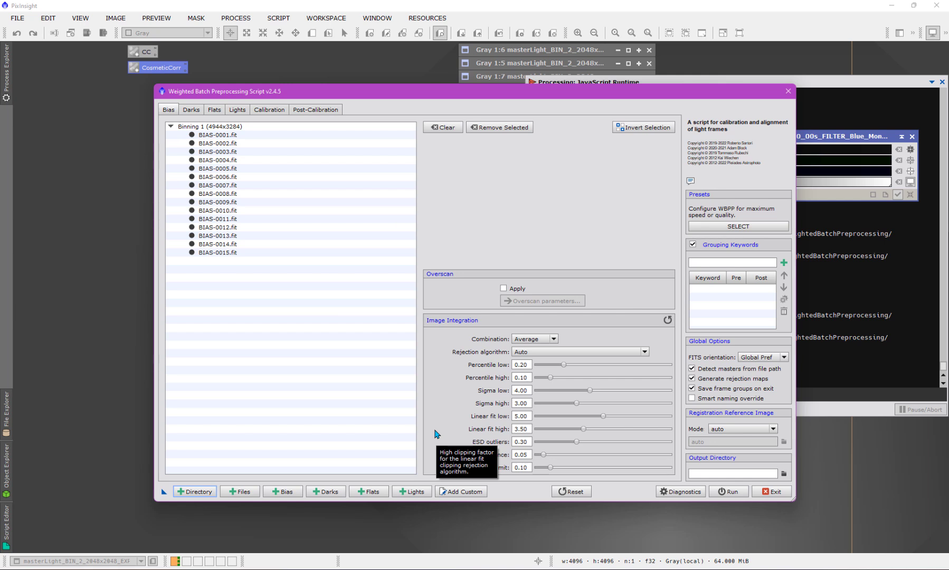
left_click(191, 110)
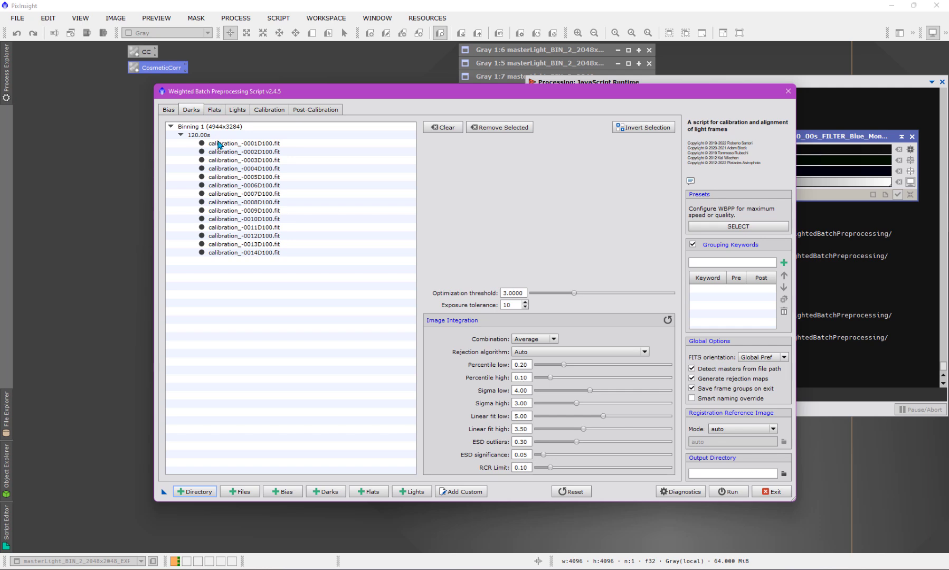
left_click(215, 110)
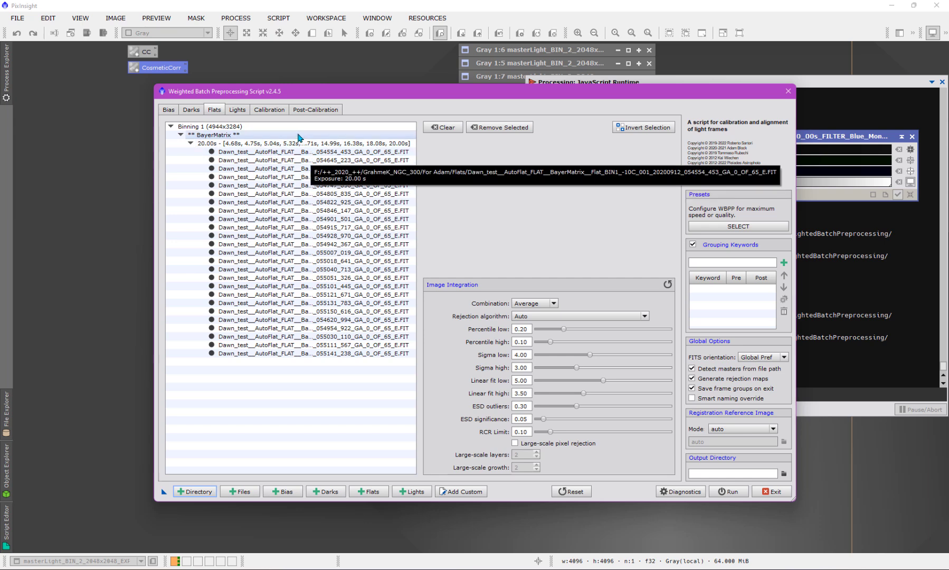
left_click(237, 109)
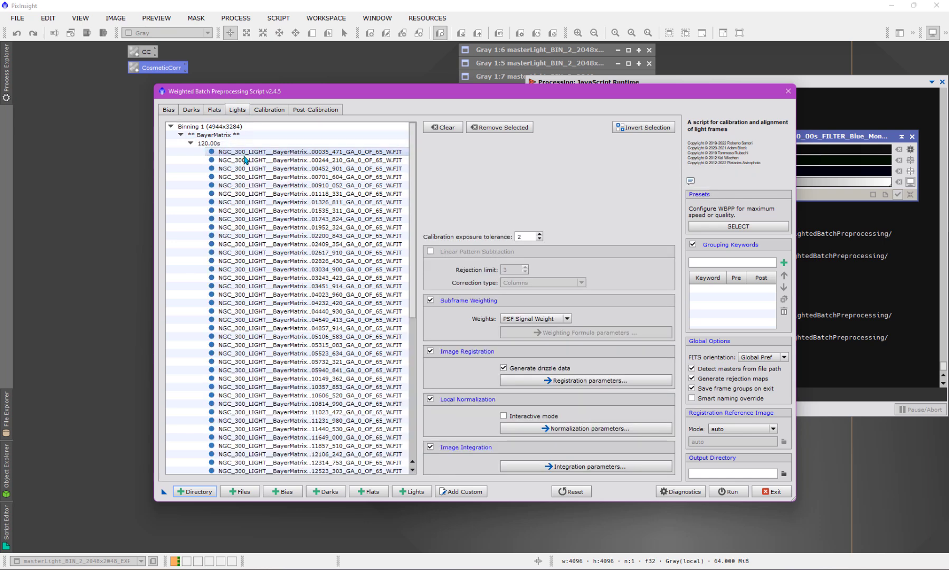
left_click_drag(414, 143, 422, 213)
scroll(423, 213, "up", 1)
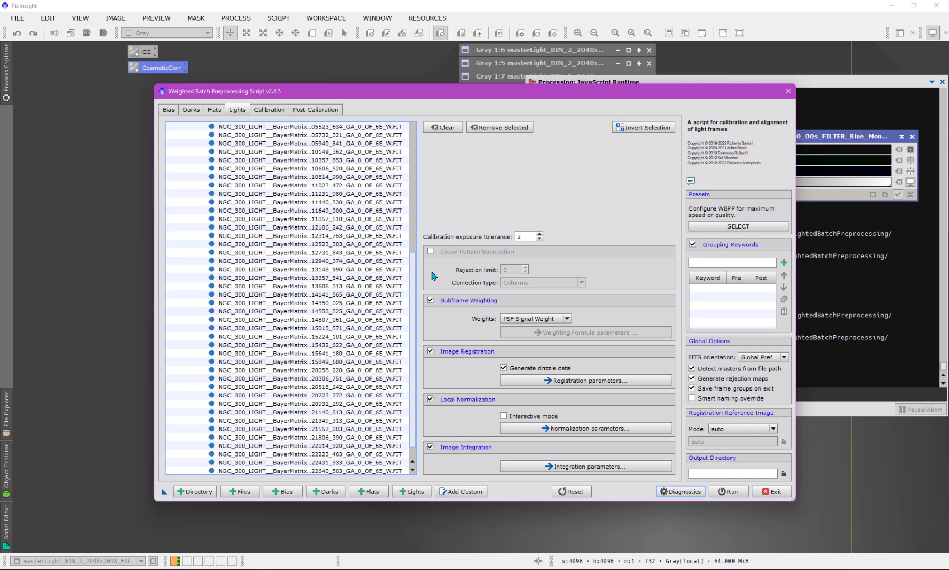
On the Flats page, move WBPP left and enlarge it so full flat file names show
left_click(215, 110)
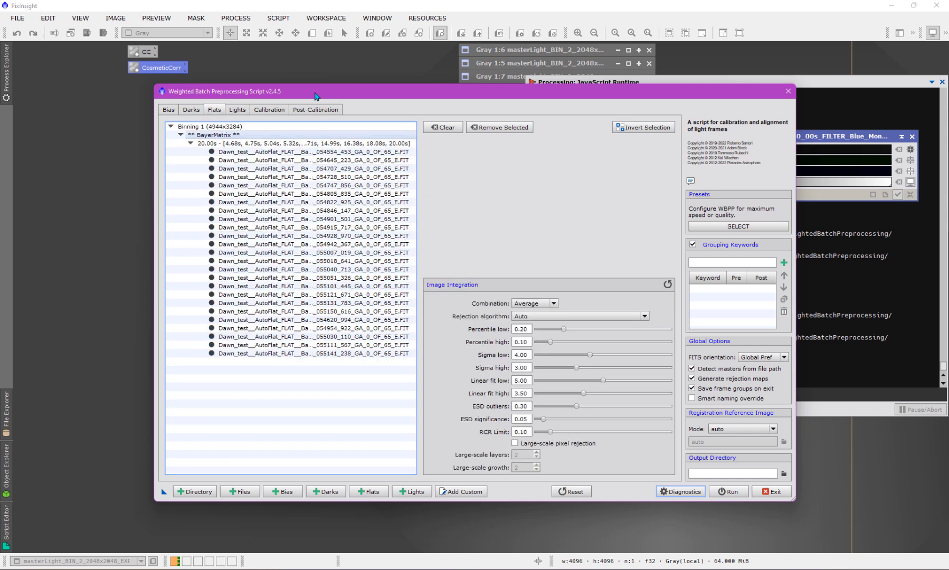
left_click_drag(313, 91, 208, 86)
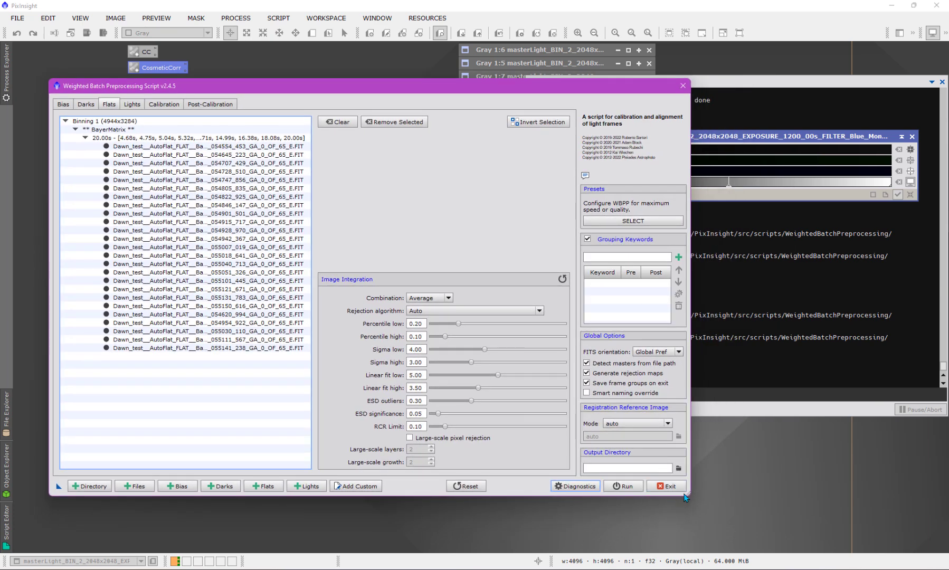
left_click_drag(690, 495, 918, 466)
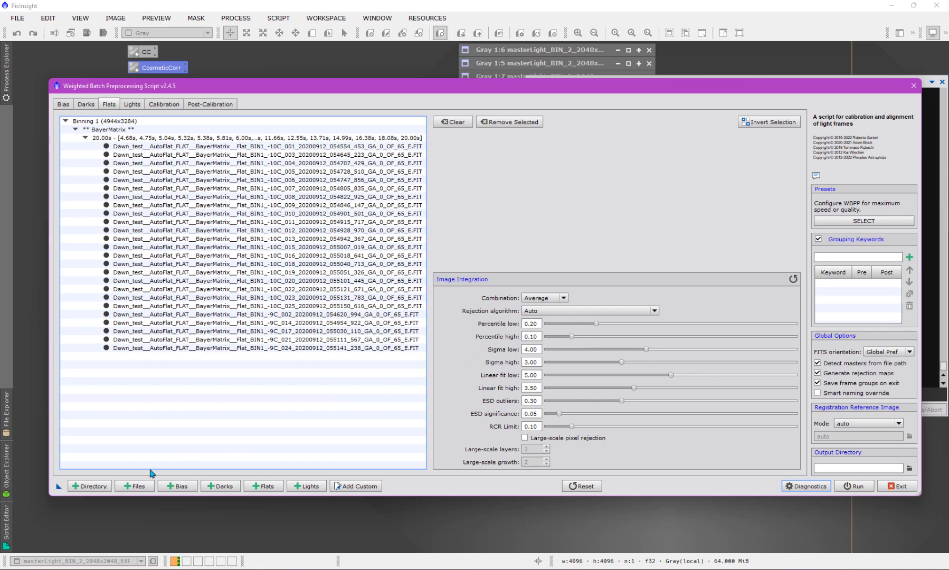
Browse into the For Adam Flats folder to inspect its AutoFlat FIT files without adding any
left_click(88, 486)
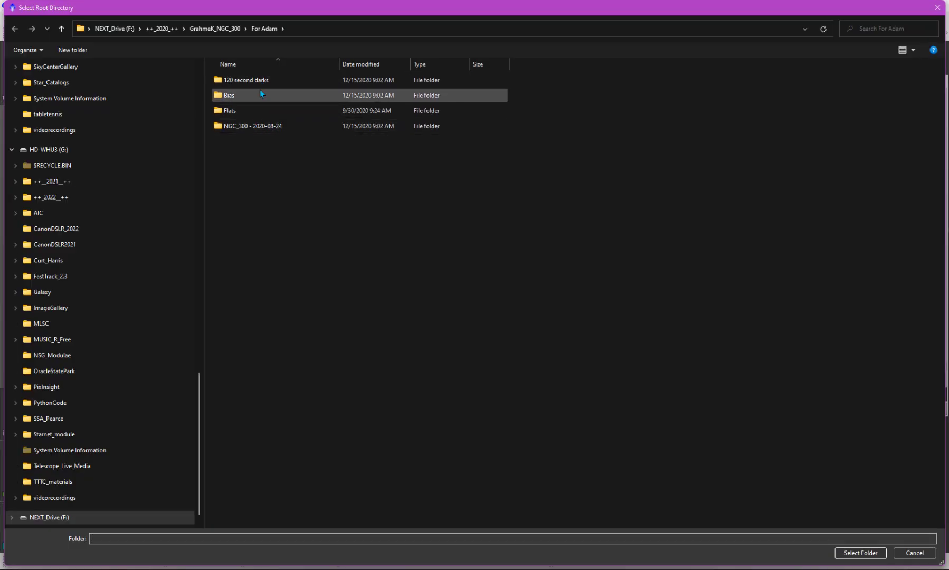
double_click(239, 110)
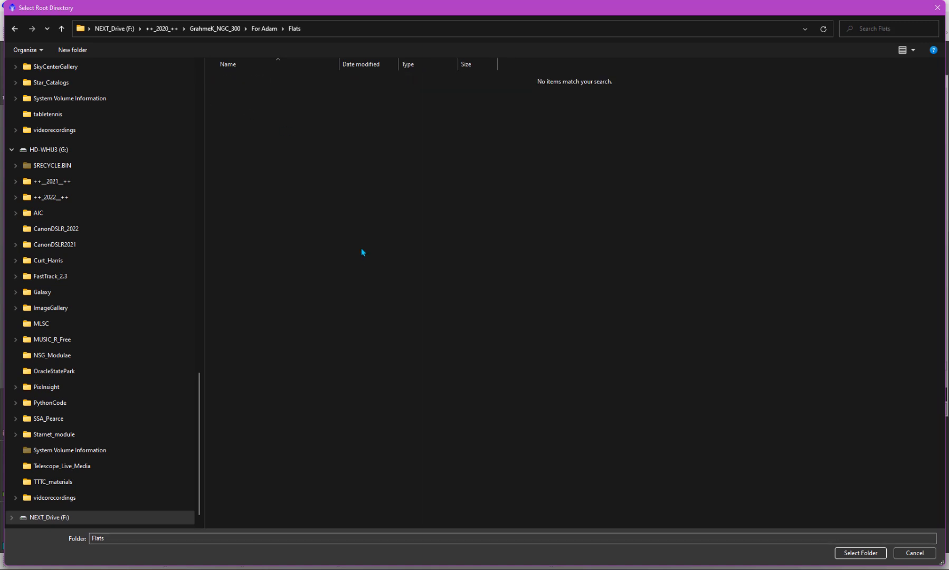
left_click(913, 553)
left_click(136, 486)
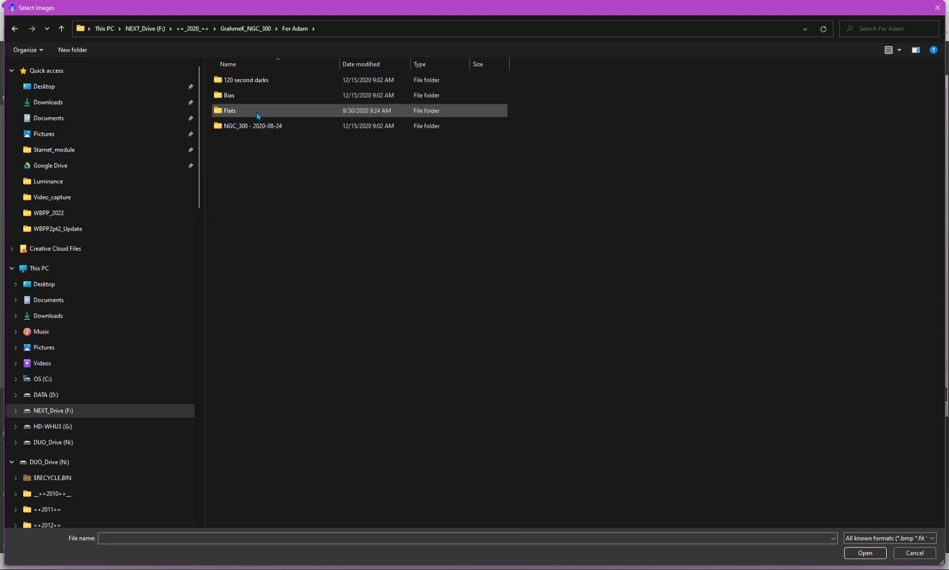
double_click(256, 112)
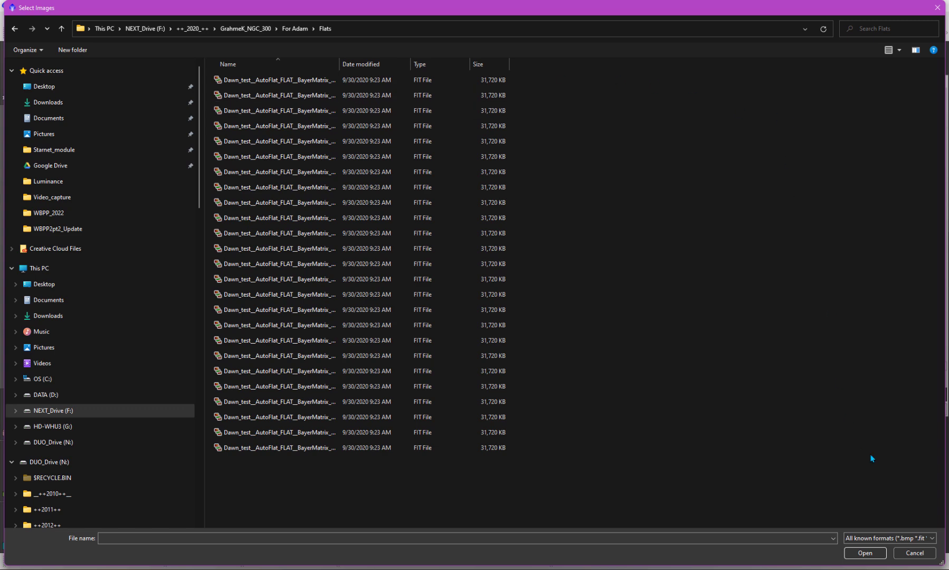
left_click(915, 553)
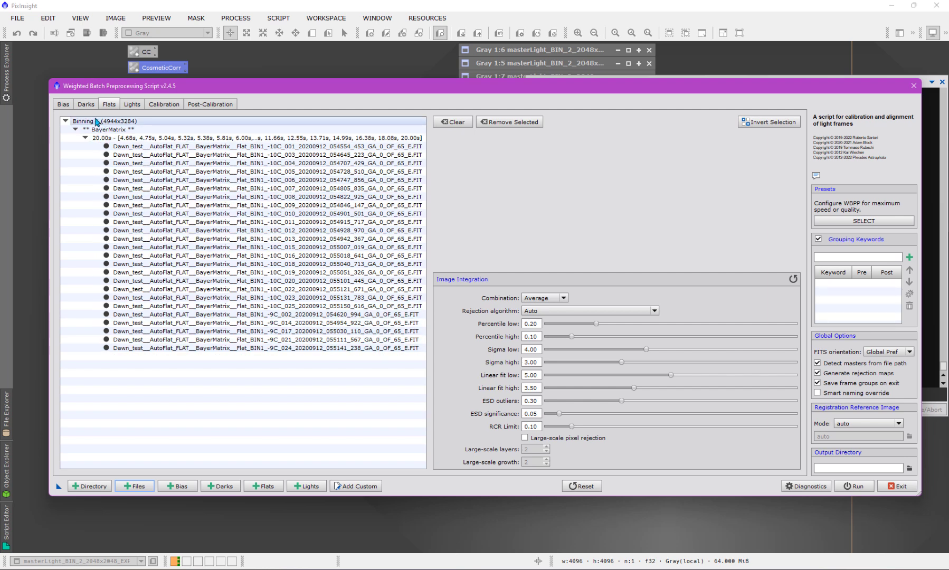
Inspect the bias list, select the 20.00 s flat group files, and compare against the lights list
left_click(64, 104)
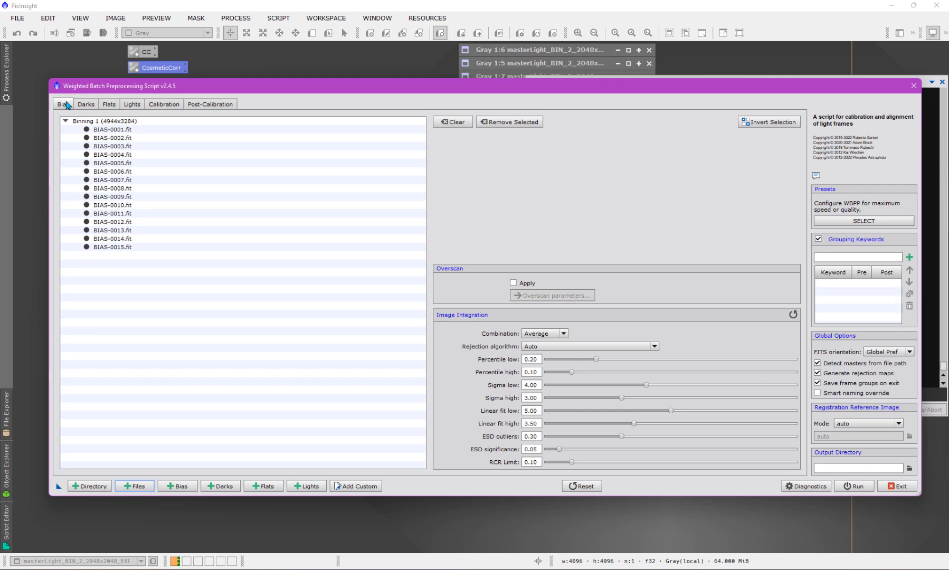
left_click(109, 105)
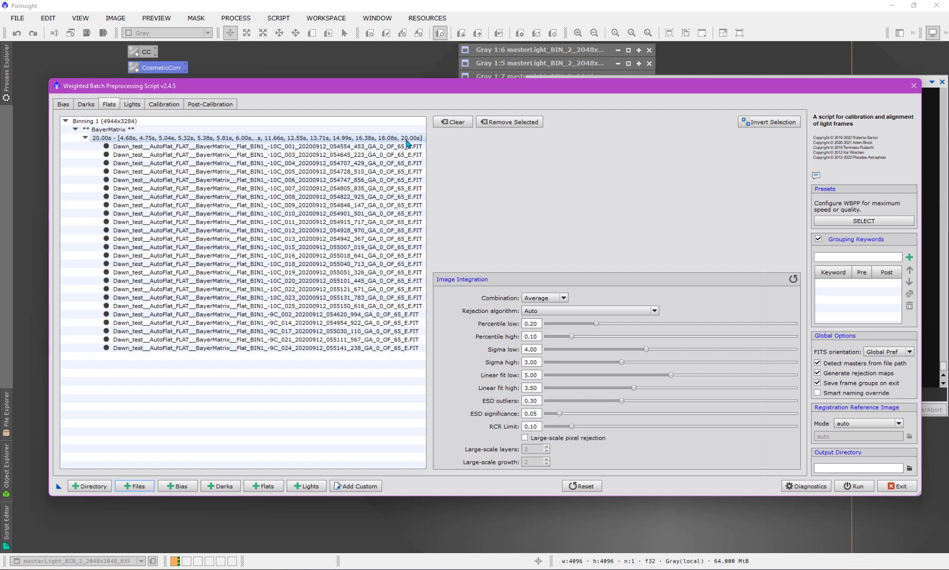
left_click_drag(395, 146, 297, 350)
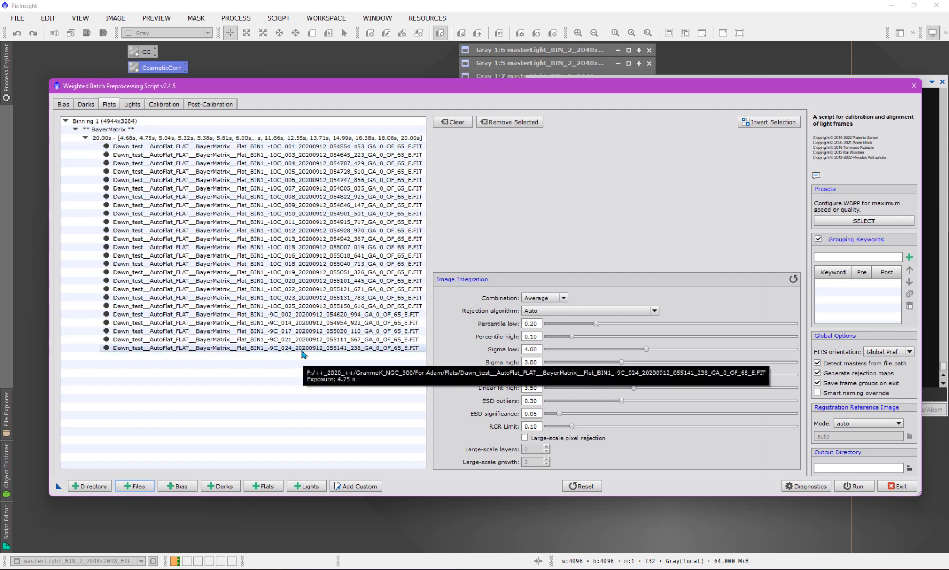
left_click(133, 105)
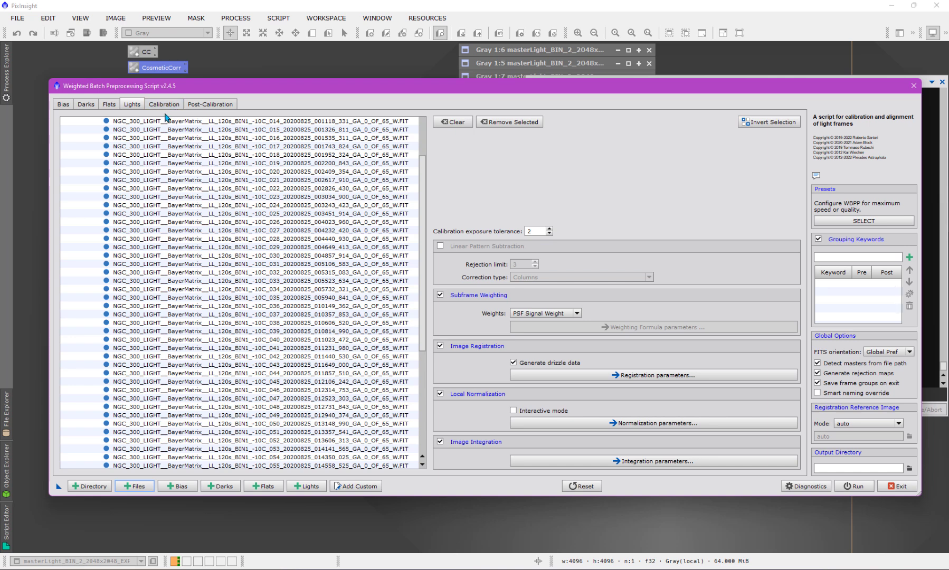
left_click(110, 105)
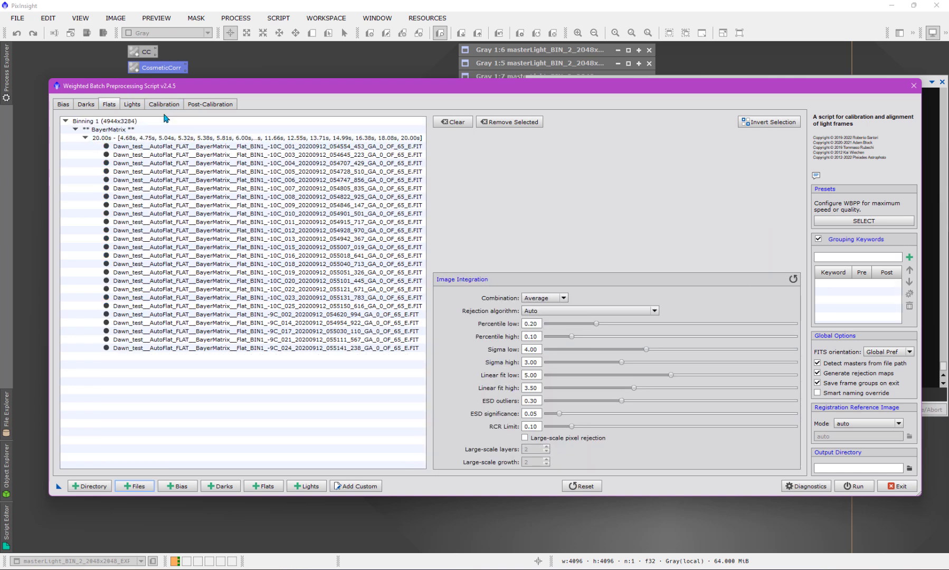
left_click(135, 106)
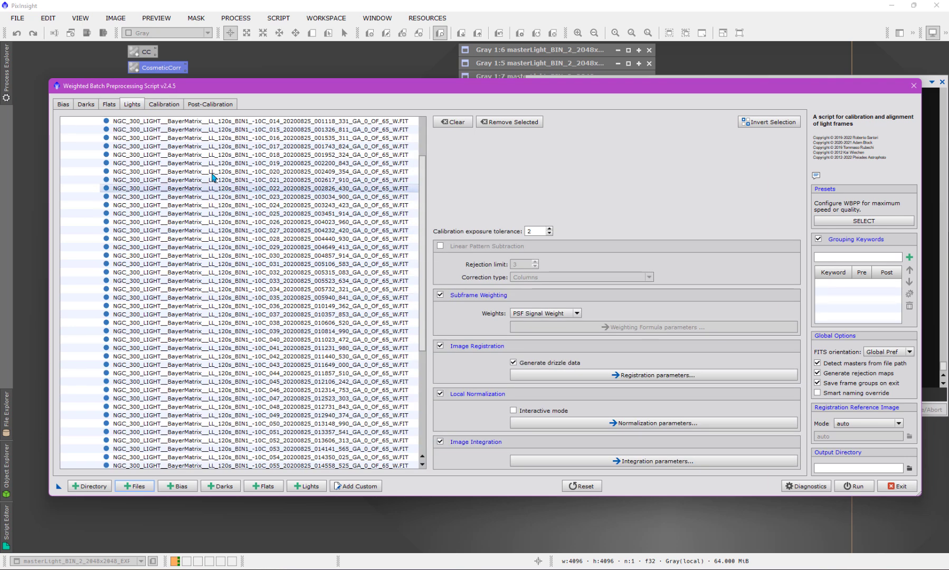
Assign the CC cosmetic correction template to the 67-frame LIGHT group and mark it as CFA images
left_click(166, 105)
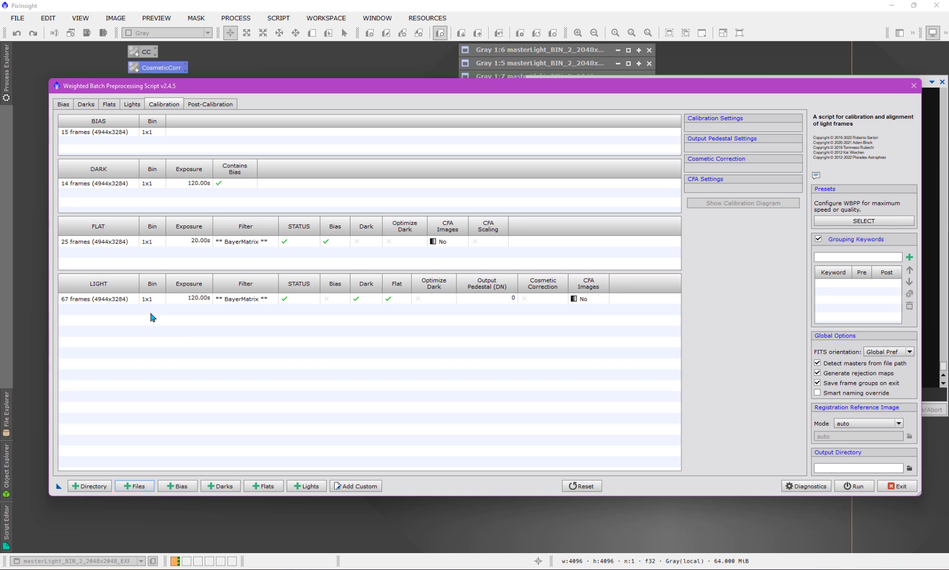
left_click(183, 301)
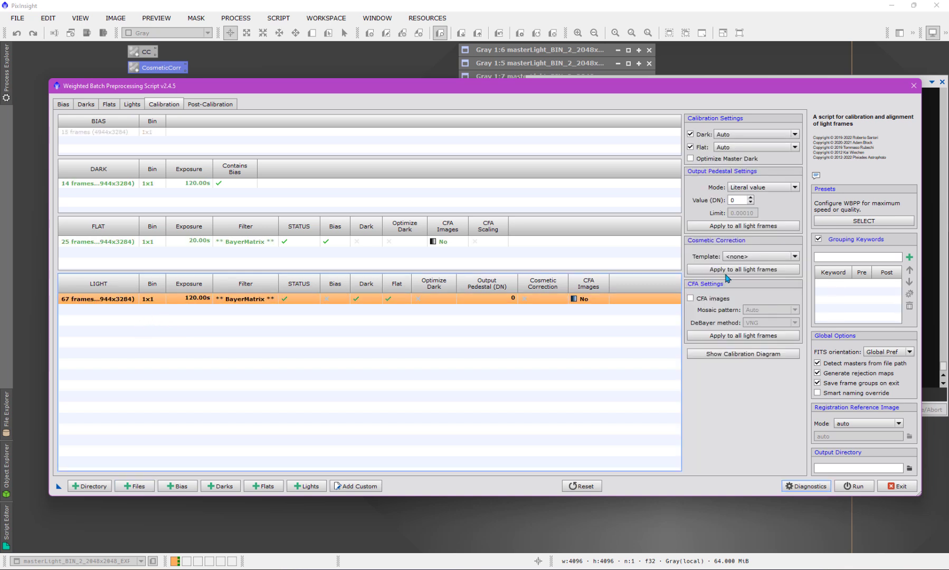
left_click(738, 257)
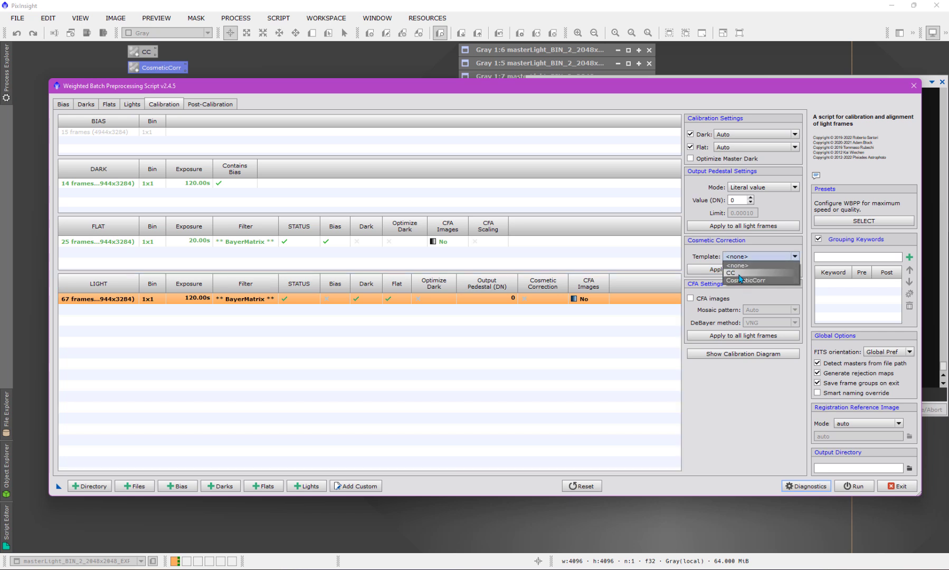
left_click(738, 274)
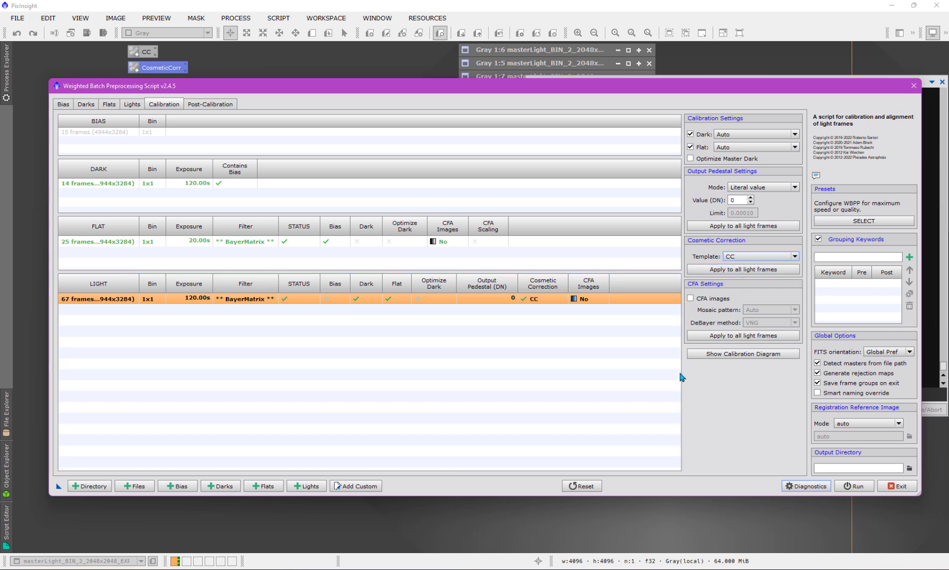
left_click(690, 299)
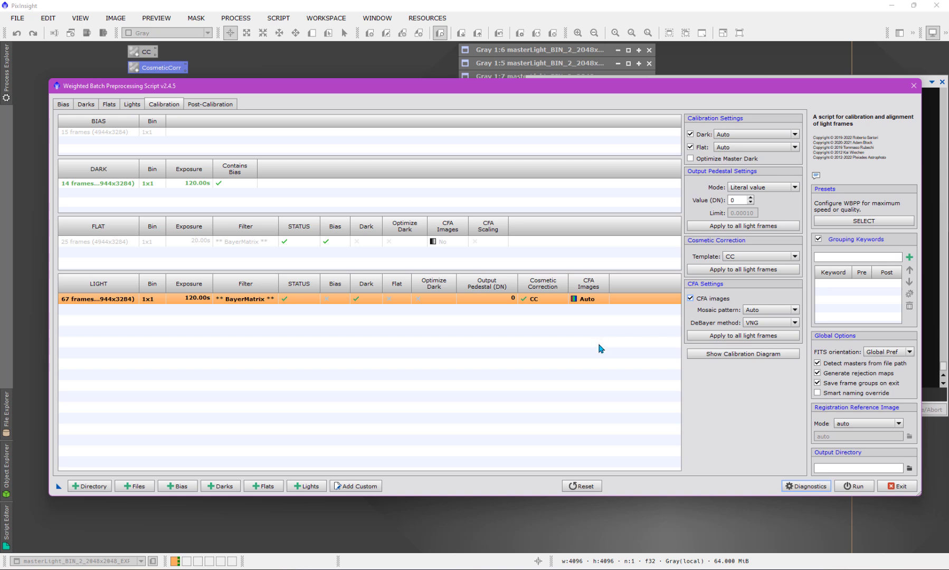
Choose RGGB as the light group's CFA mosaic pattern
left_click(770, 310)
left_click(771, 327)
left_click(233, 301)
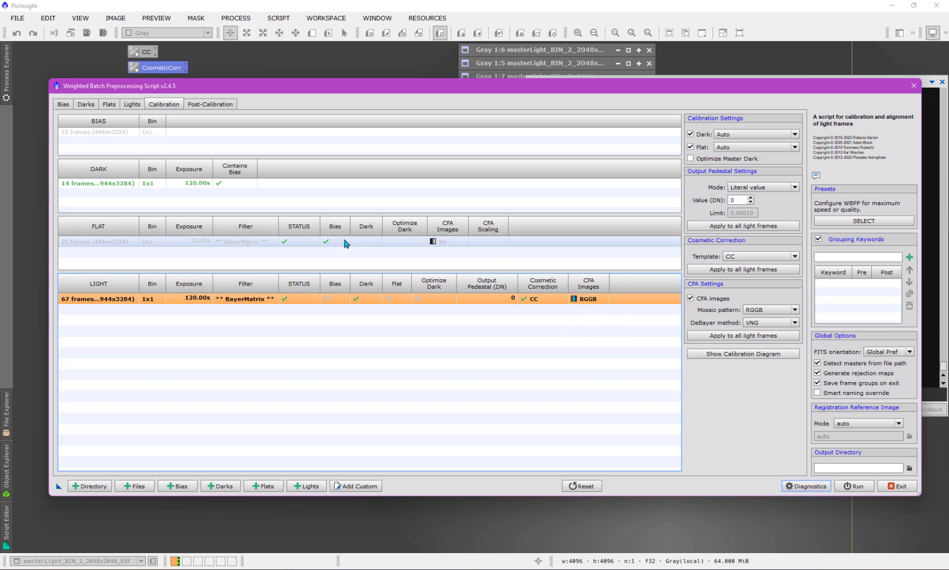
Mark the 25-frame flat group as CFA images with separate CFA flat scaling factors
left_click(239, 243)
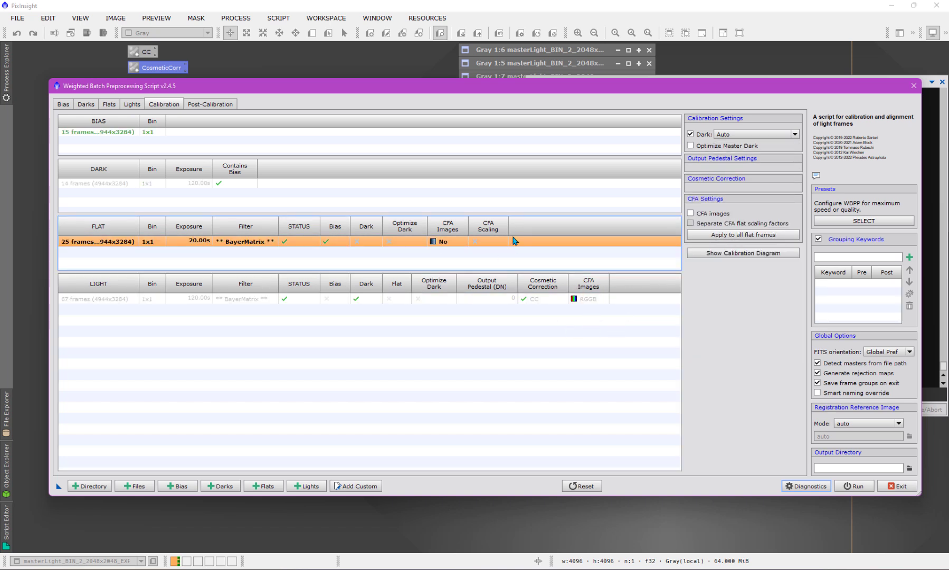
left_click(690, 214)
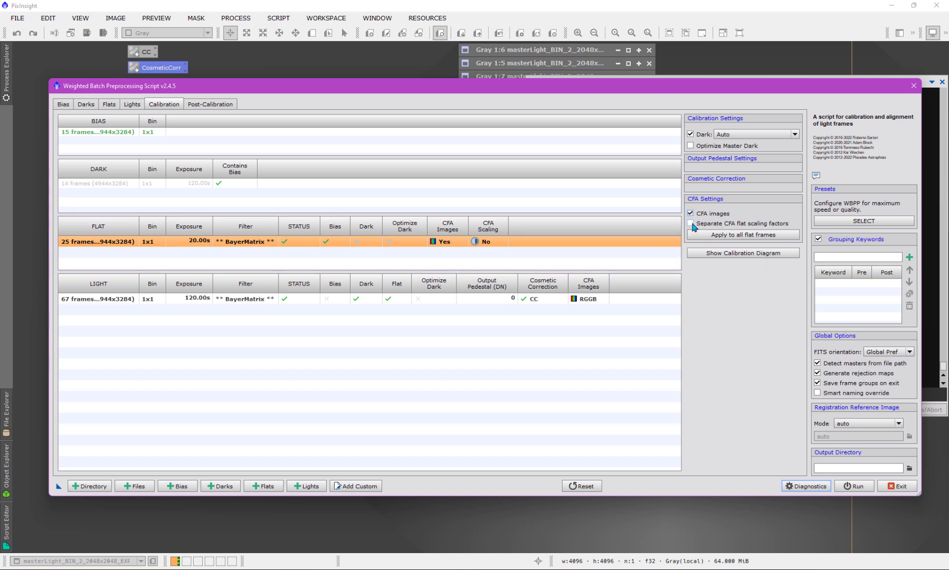
left_click(690, 223)
Show the calibration flow diagram for the flat group
left_click(363, 301)
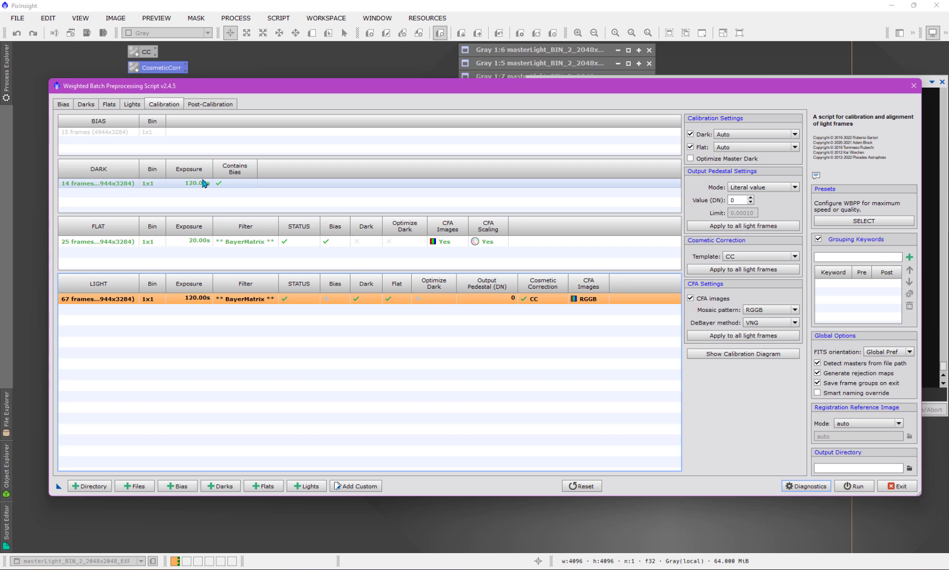
left_click(245, 244)
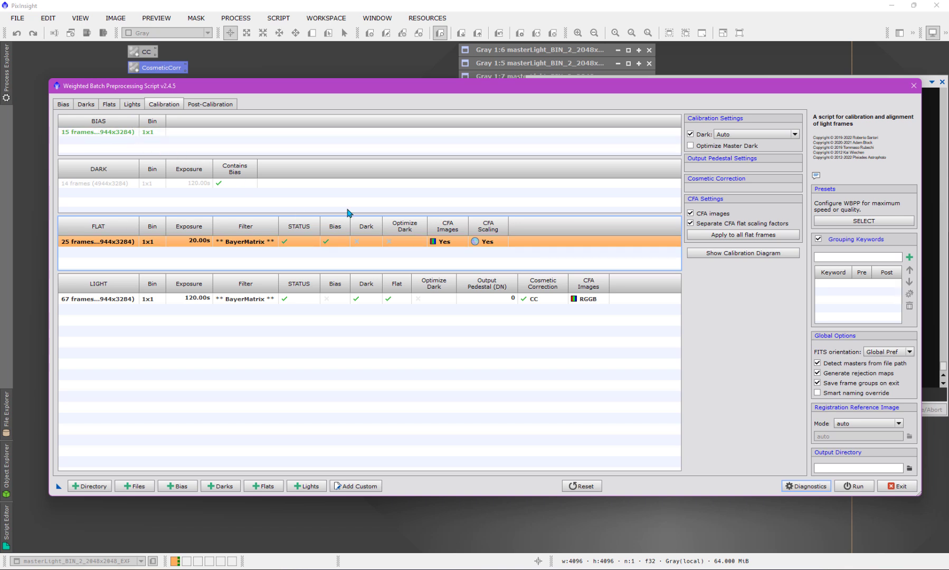
left_click(735, 254)
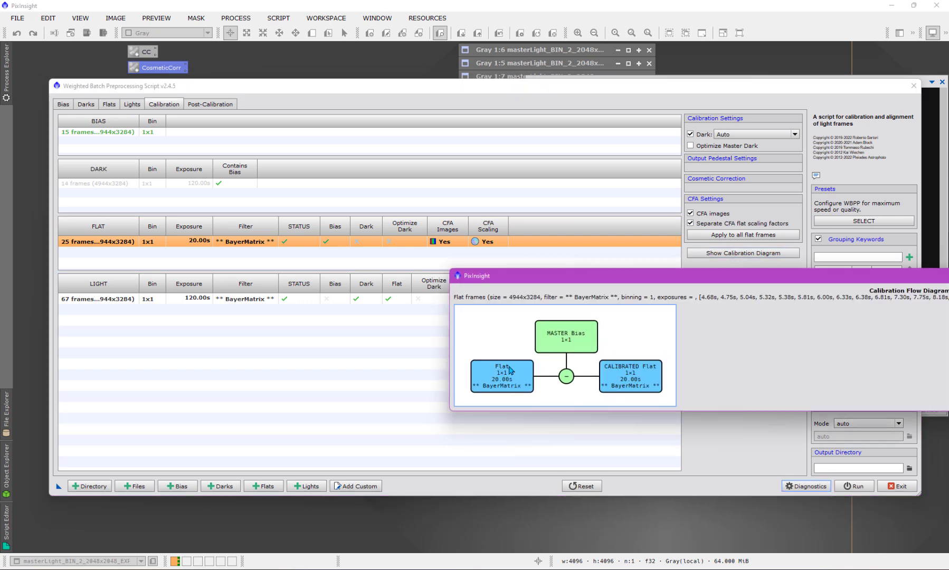
Move the Calibration Flow Diagram window aside and close it
left_click_drag(749, 280, 281, 262)
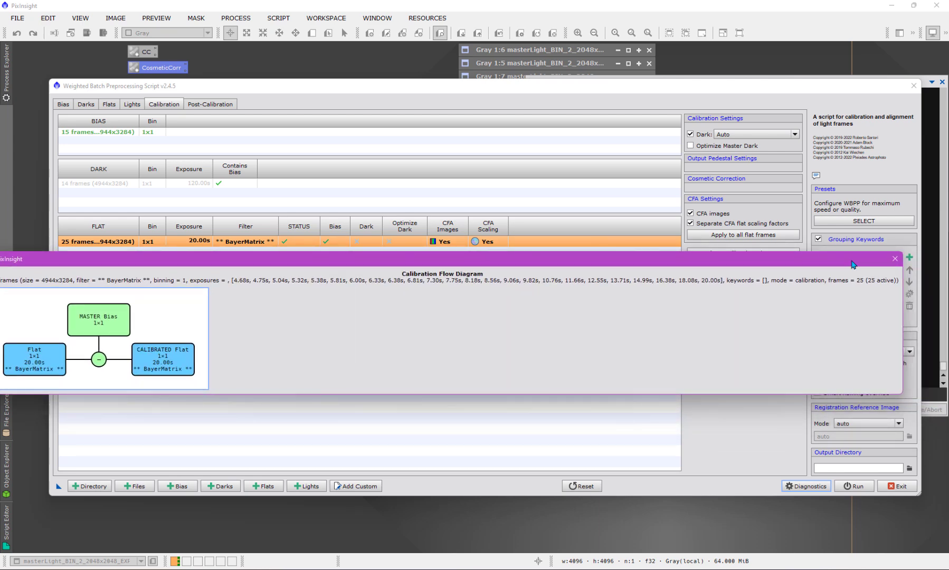
left_click(895, 259)
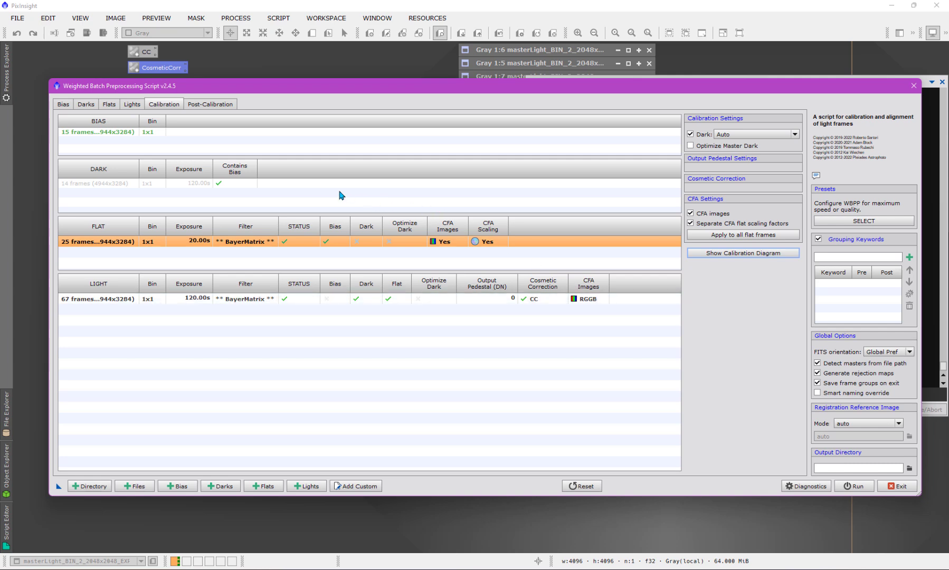
On the Lights page, set Subframe Weighting's Weights to PSF Scale SNR
left_click(132, 105)
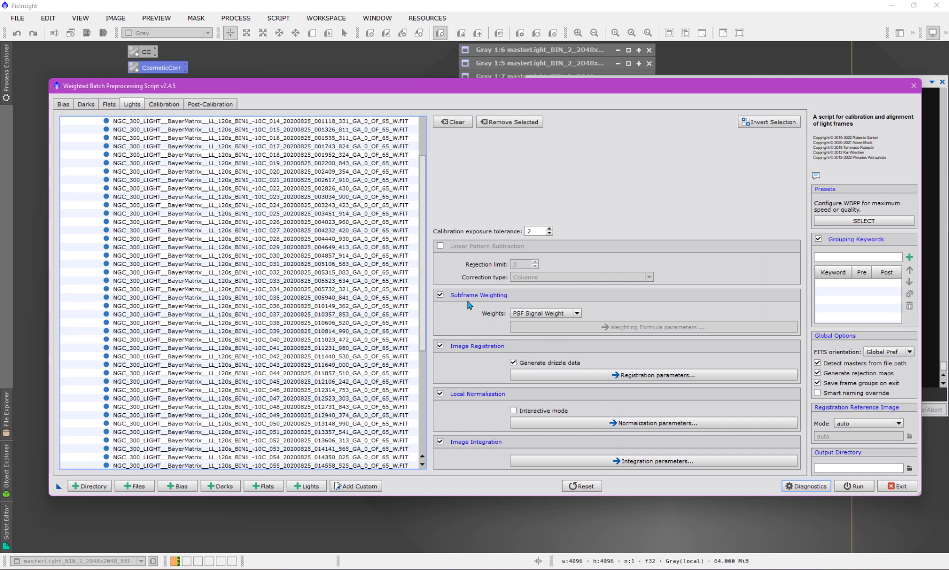
left_click(556, 314)
left_click(556, 337)
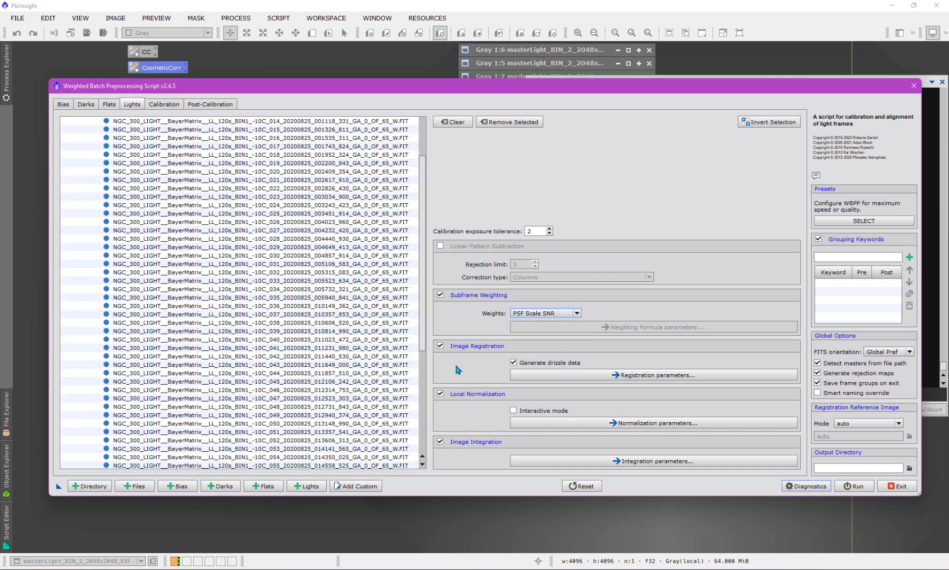
left_click(545, 315)
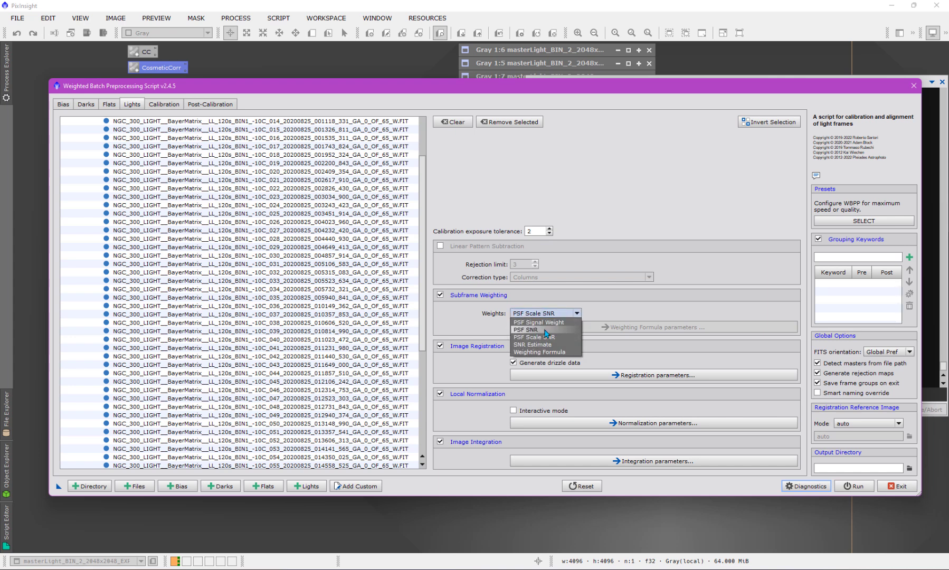
left_click(546, 337)
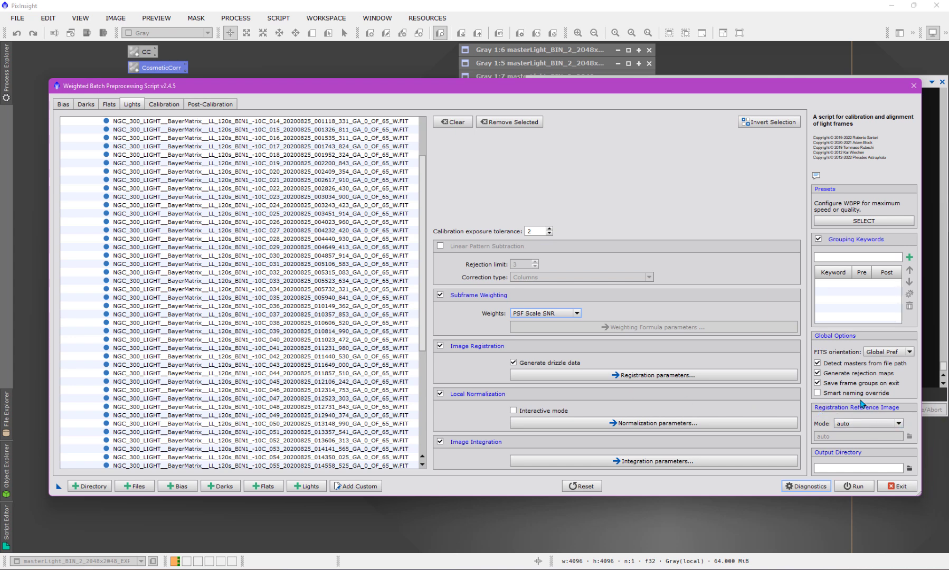
Switch Registration Reference Image Mode to manual, then back to auto
mouse_move(868, 442)
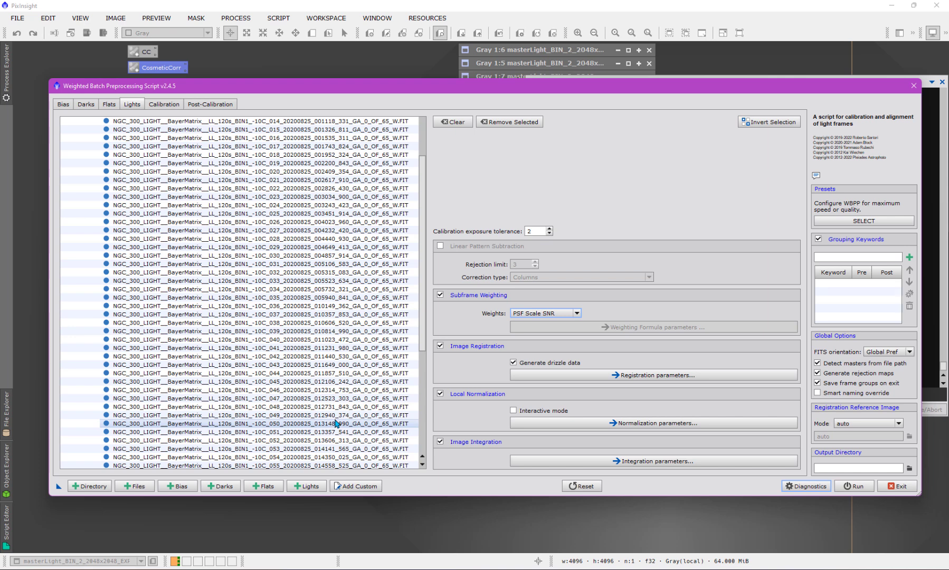
left_click(870, 423)
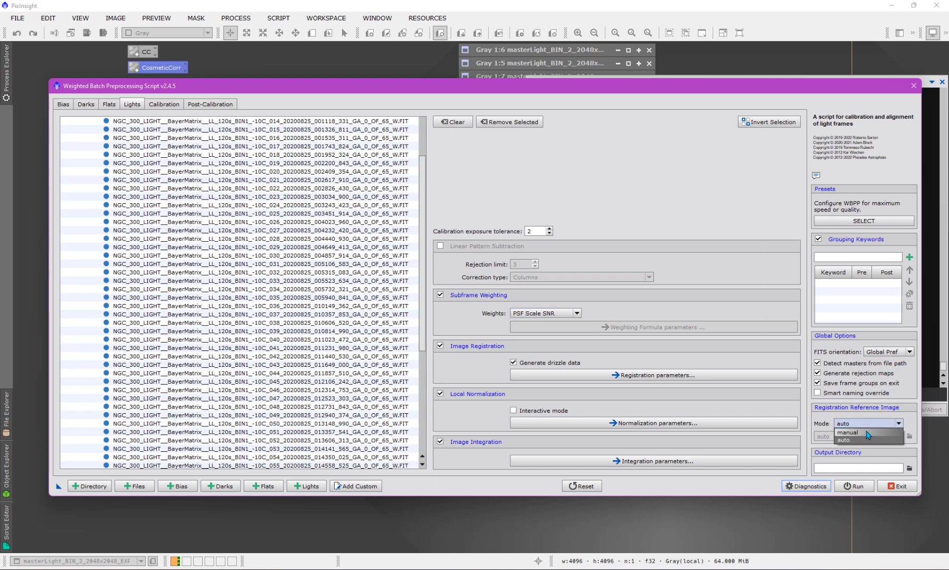
left_click(869, 433)
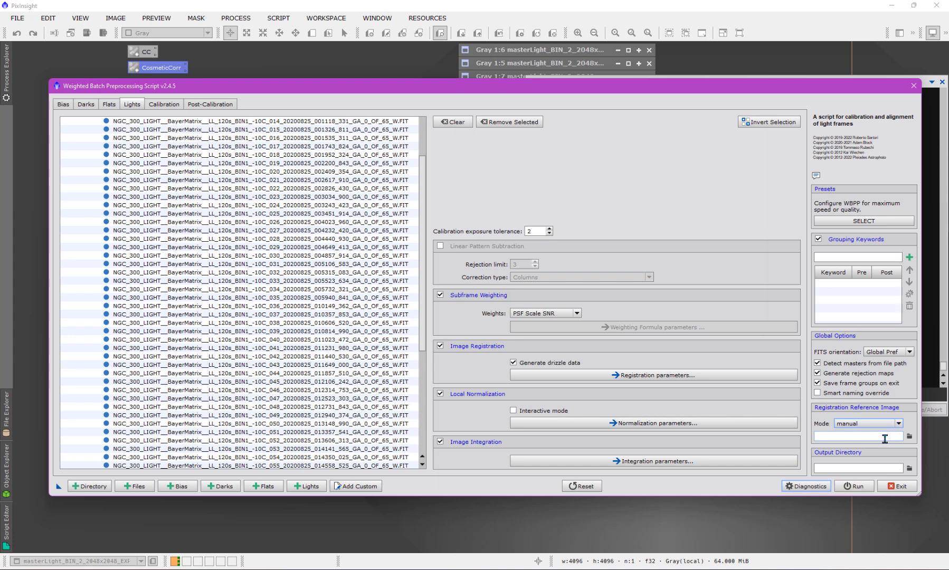
left_click(898, 424)
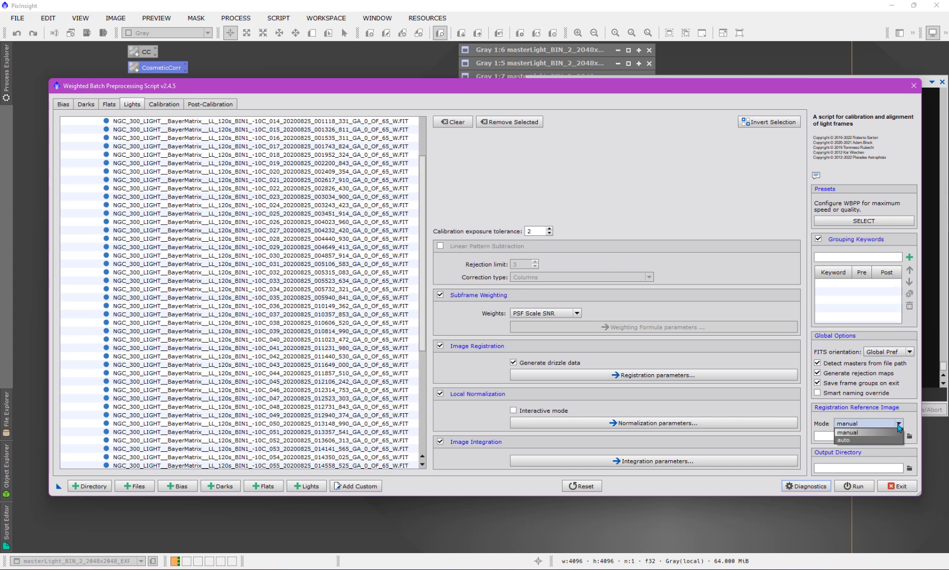
left_click(880, 440)
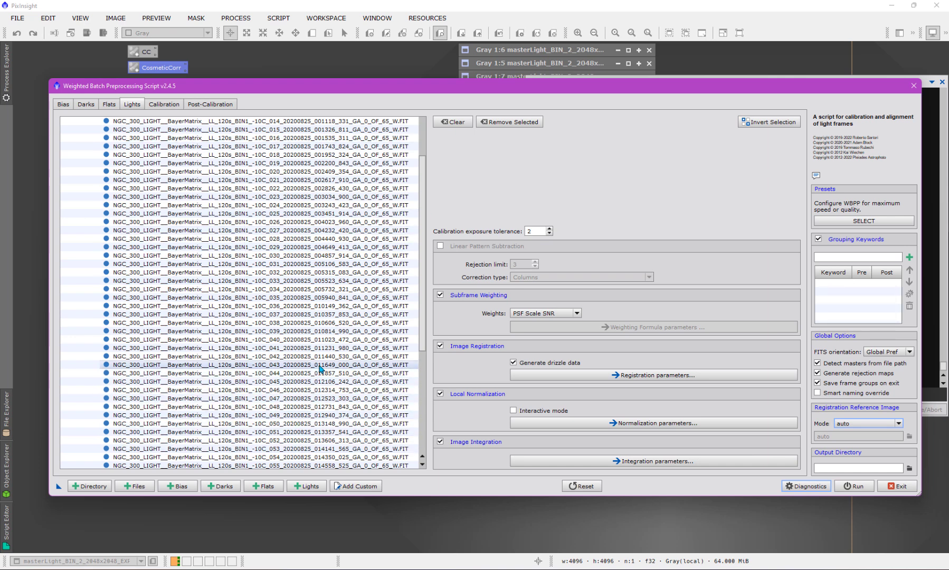
Open and close the Image Registration parameters, then uncheck Generate drizzle data
left_click(675, 375)
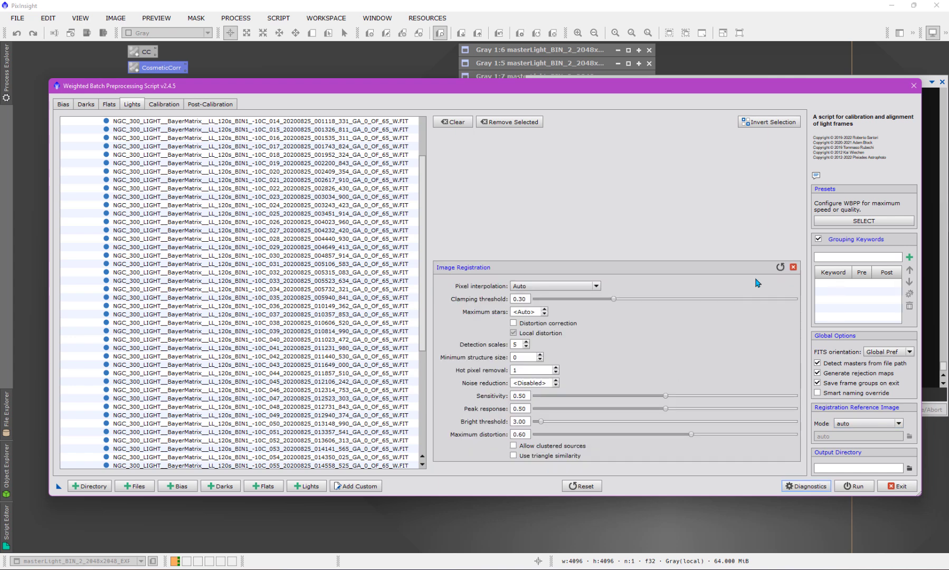
left_click(794, 268)
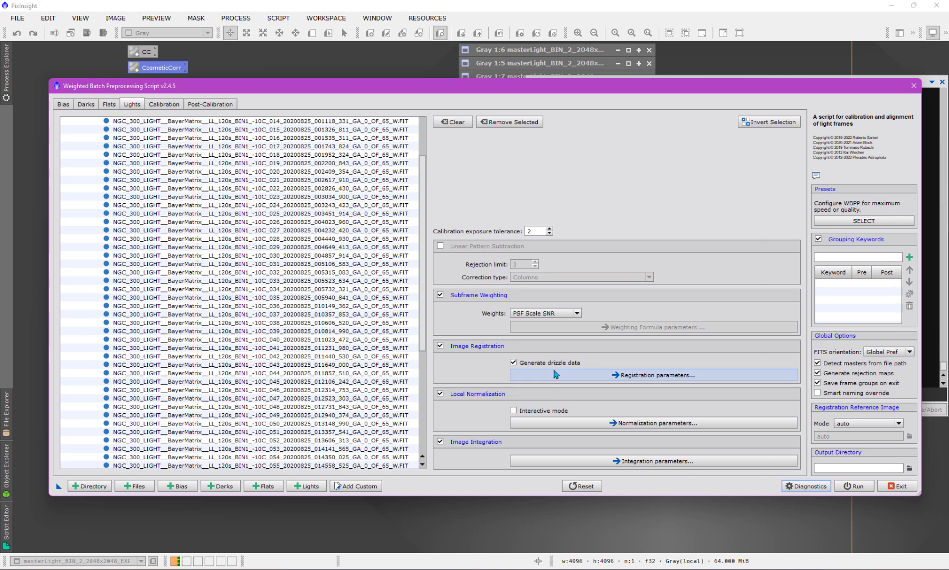
left_click(513, 363)
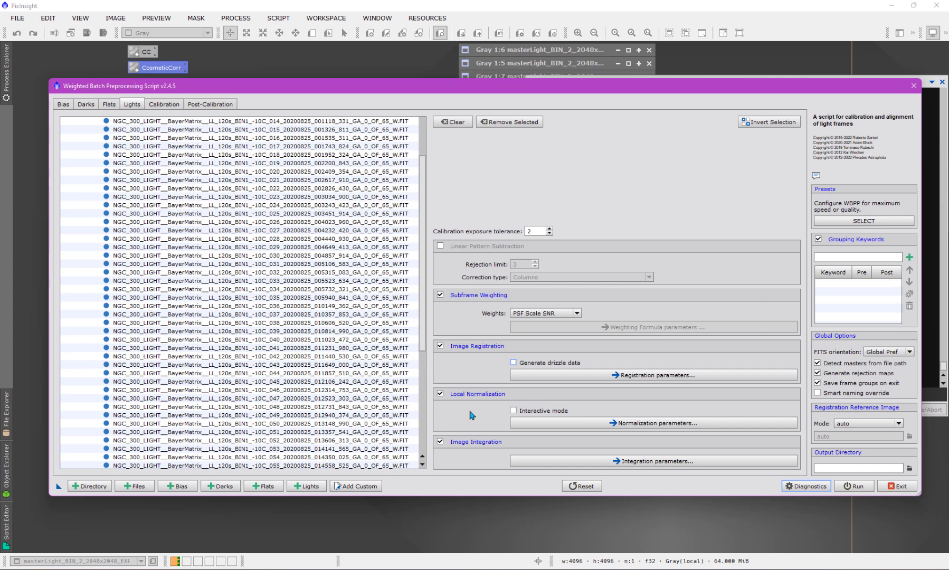
Show Local Normalization parameters, keeping Integration of best frames reference and PSF Signal Weight evaluation
left_click(620, 424)
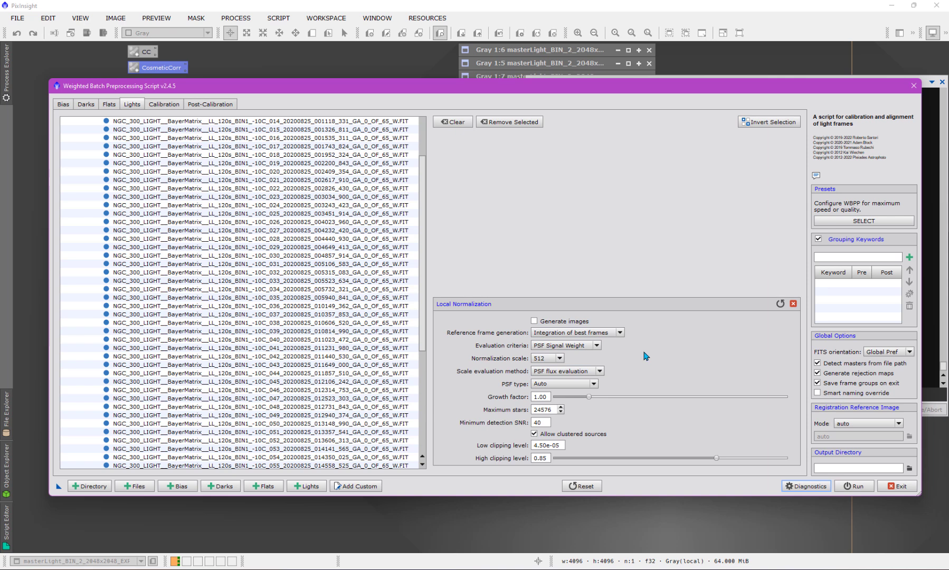
left_click(621, 332)
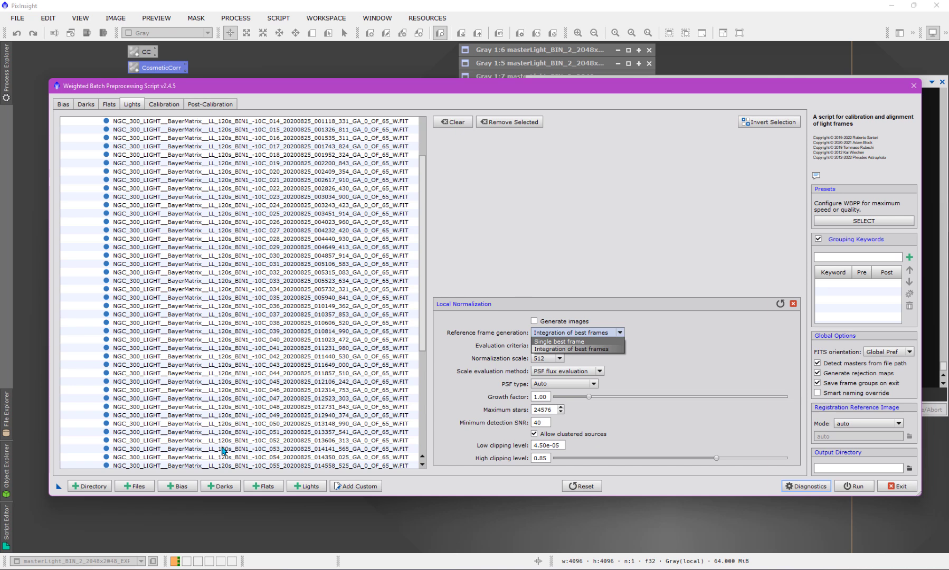
left_click(560, 350)
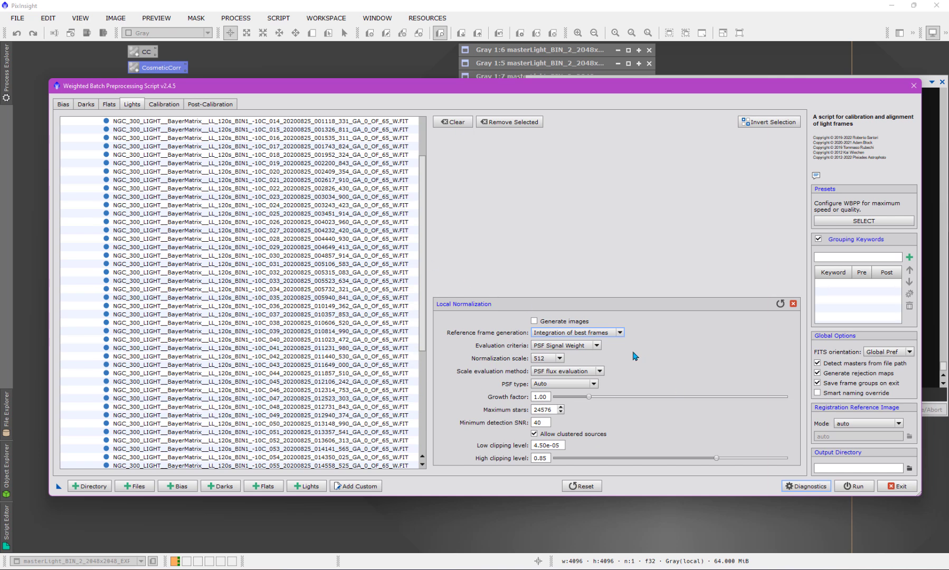
mouse_move(546, 350)
left_click(597, 346)
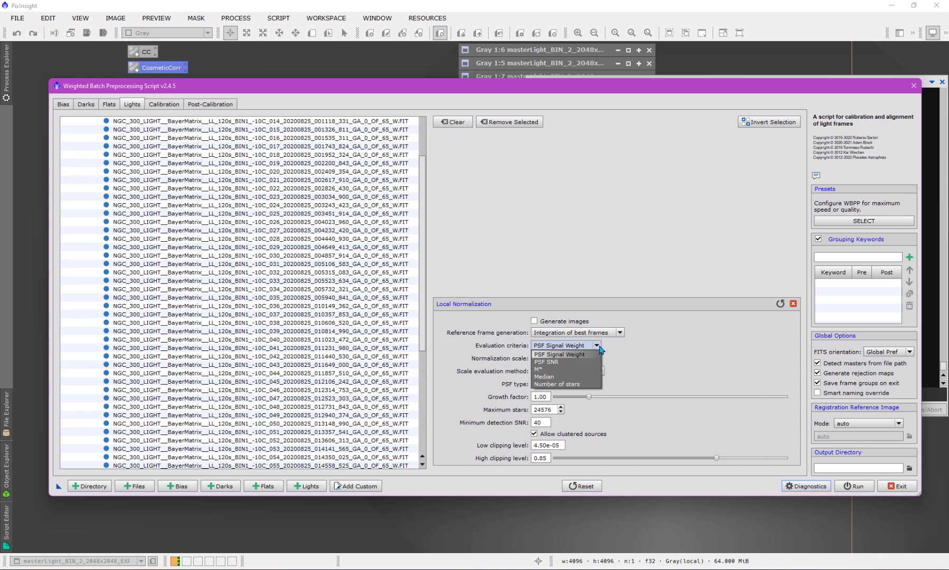
left_click(599, 347)
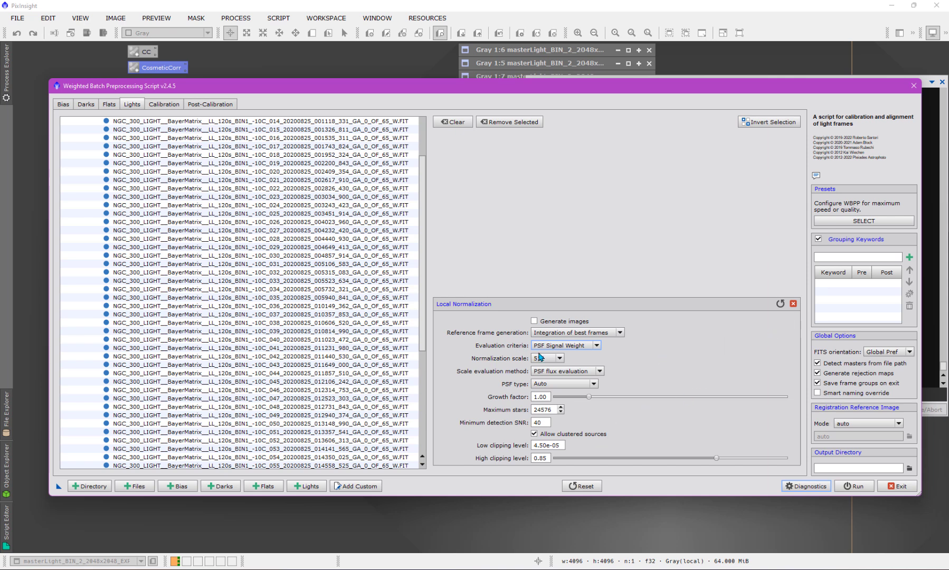
left_click(793, 304)
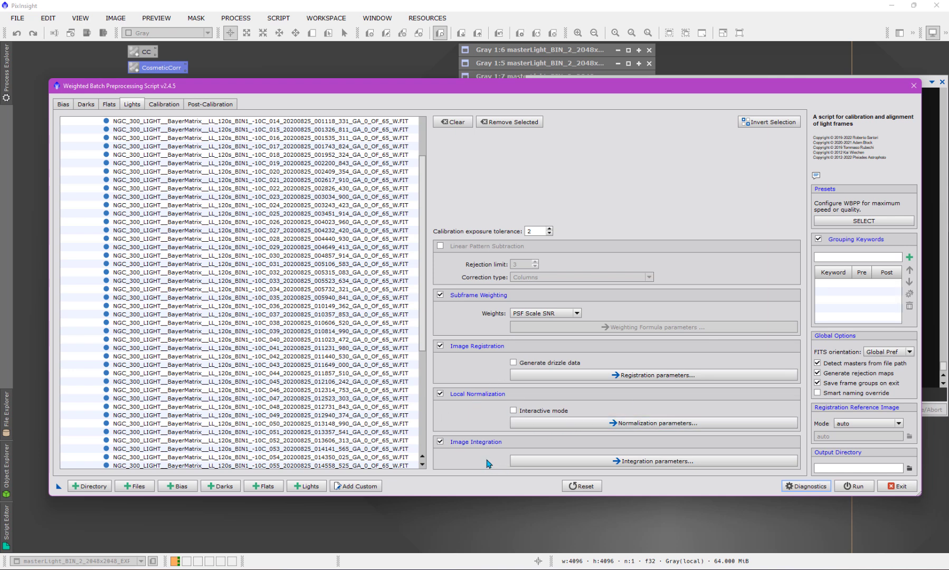
left_click(603, 462)
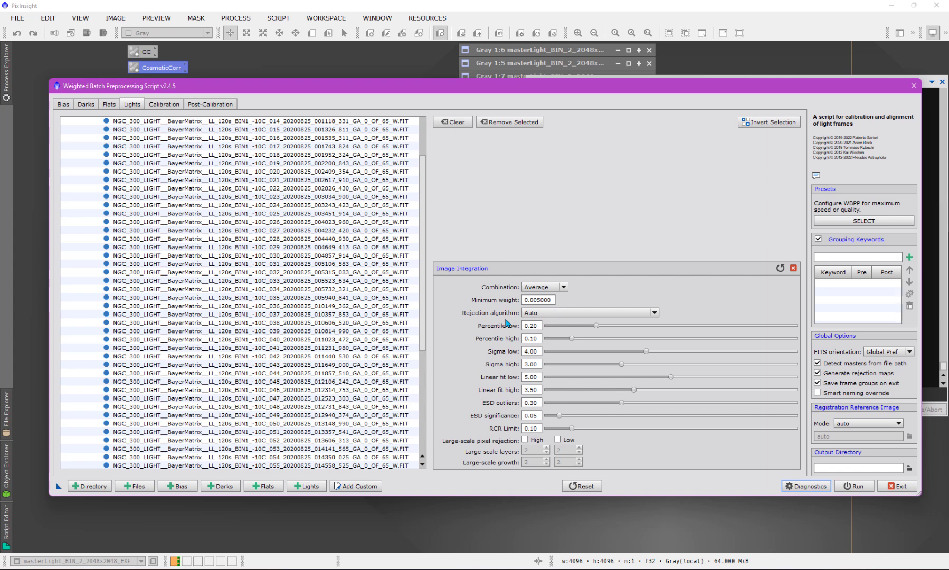
left_click(566, 314)
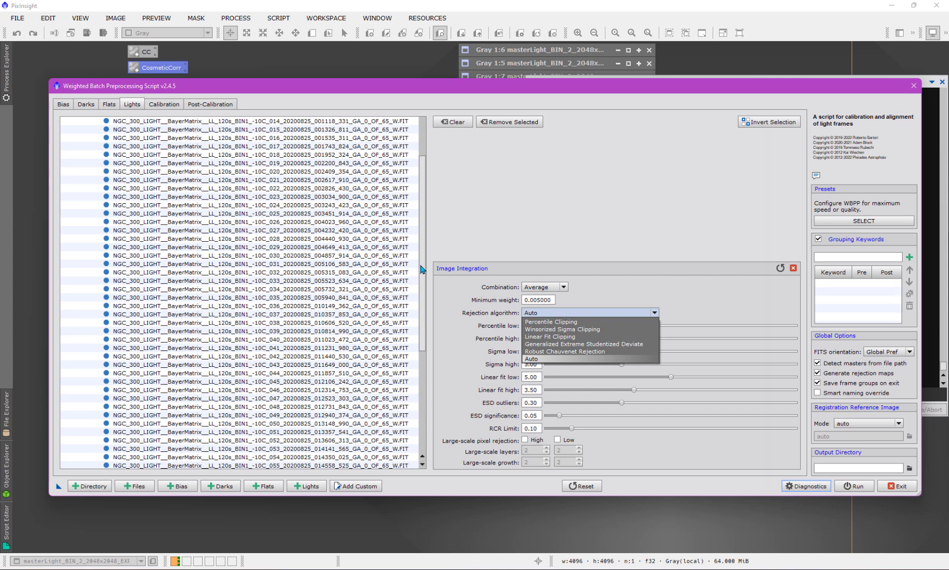
mouse_move(422, 270)
left_mouse_down()
mouse_move(424, 218)
mouse_move(423, 265)
left_mouse_up()
left_click(581, 313)
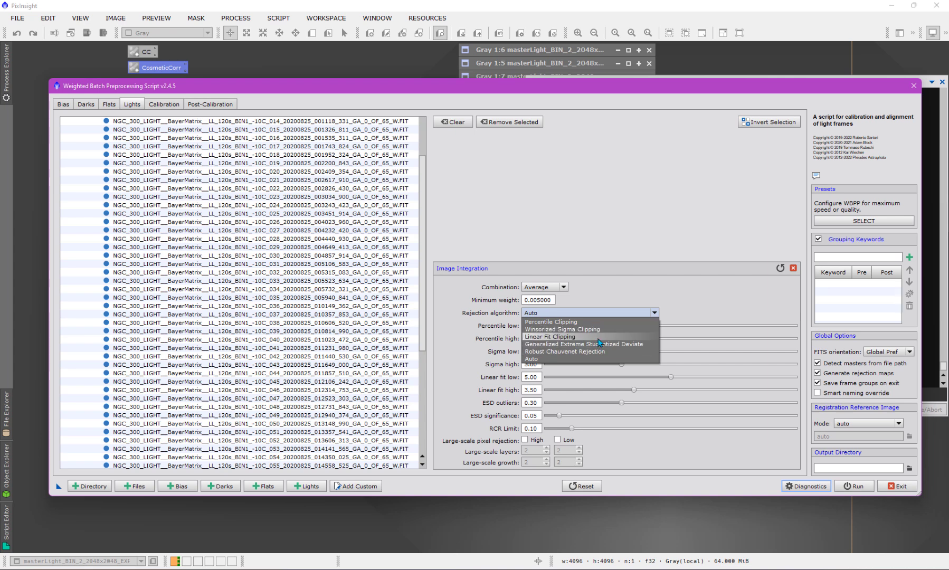
left_click(464, 369)
Change Image Integration's Minimum weight from 0.005000 to .5
left_click(525, 300)
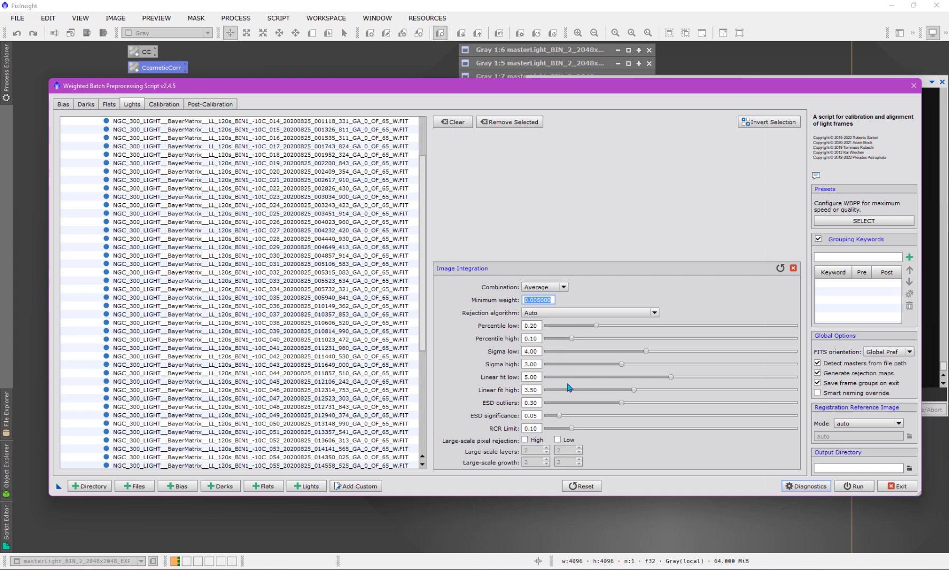
mouse_move(569, 384)
type(".5")
Close the Image Integration parameters and move from Calibration to the Post-Calibration page
left_click(793, 268)
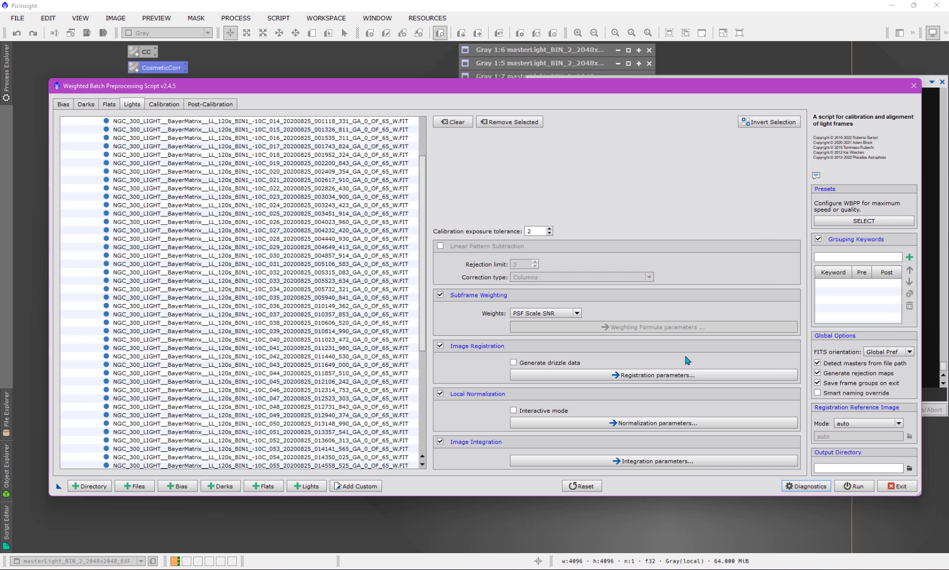
left_click(166, 105)
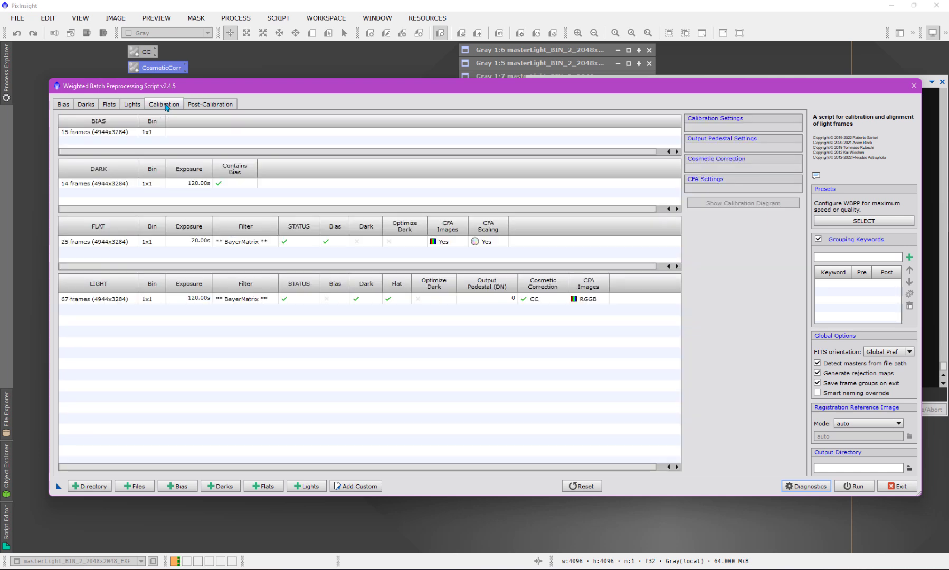
left_click(221, 108)
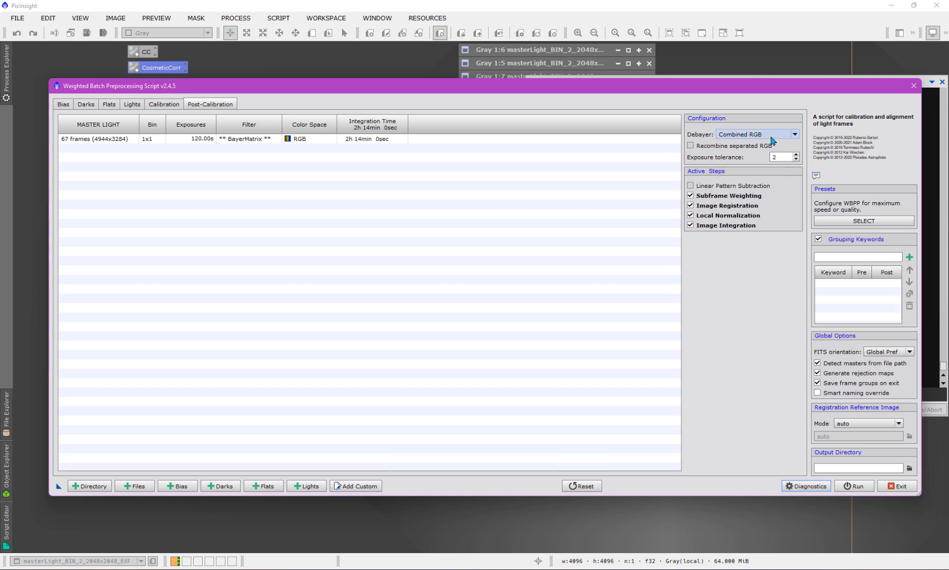
mouse_move(772, 141)
Set Debayer output to Separate RGB and enable Recombine separated RGB
left_click(771, 139)
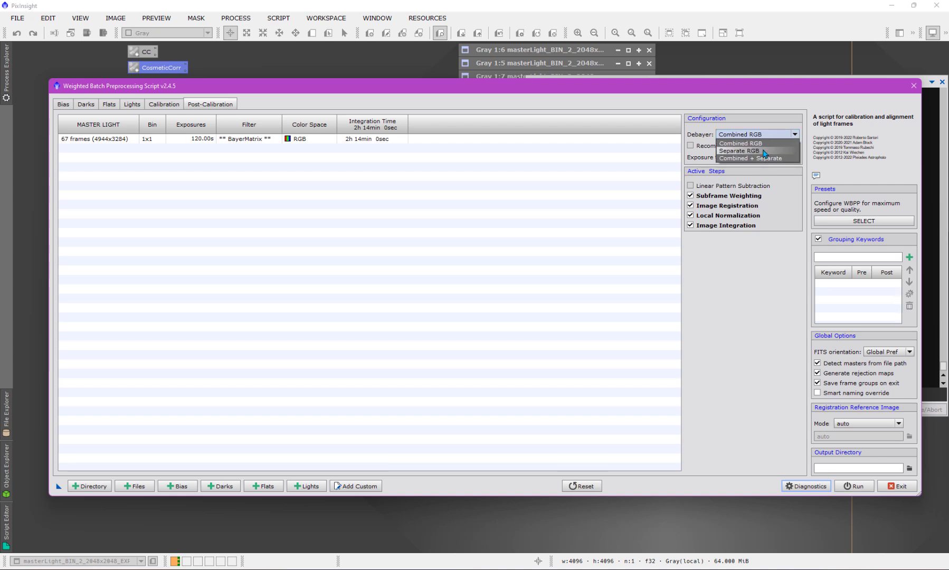
left_click(764, 152)
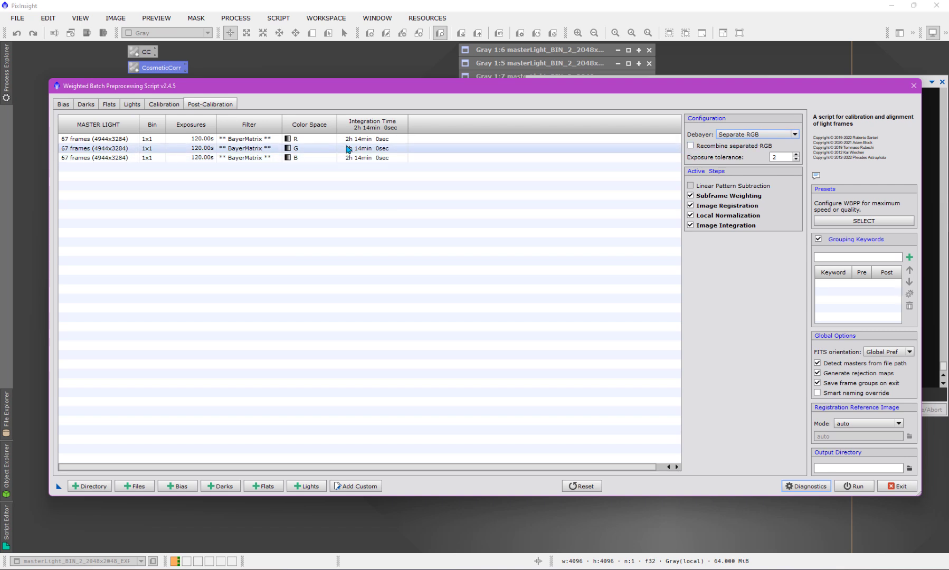
left_click(691, 146)
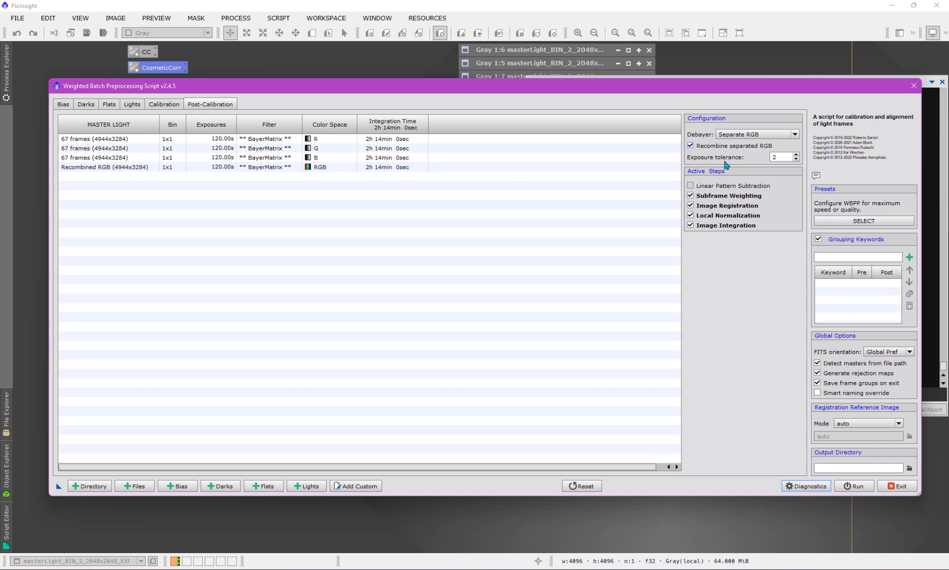
Set the Debayer output back to Combined RGB
mouse_move(744, 138)
left_click(737, 134)
left_click(738, 144)
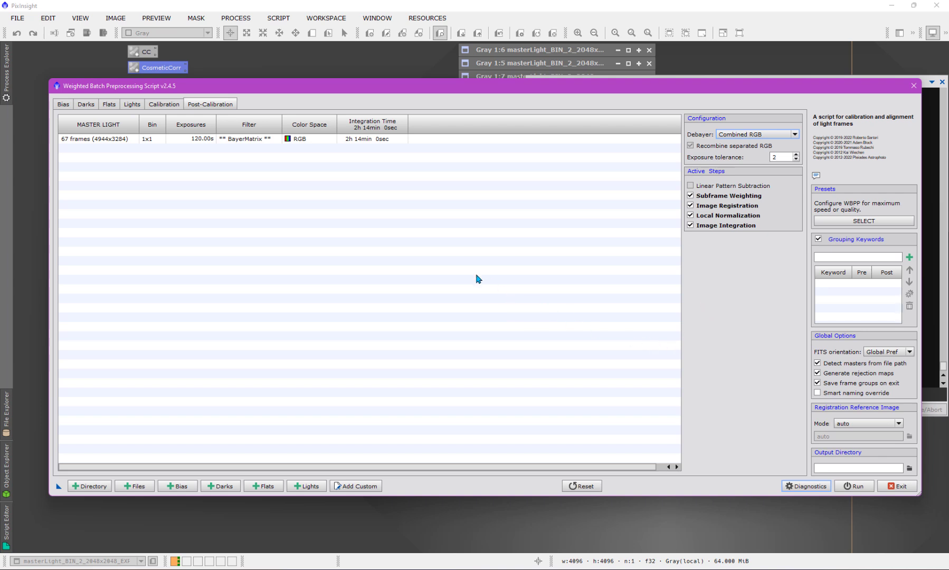
Make a new 'Results' folder under For Adam and select it as the output directory
left_click(909, 469)
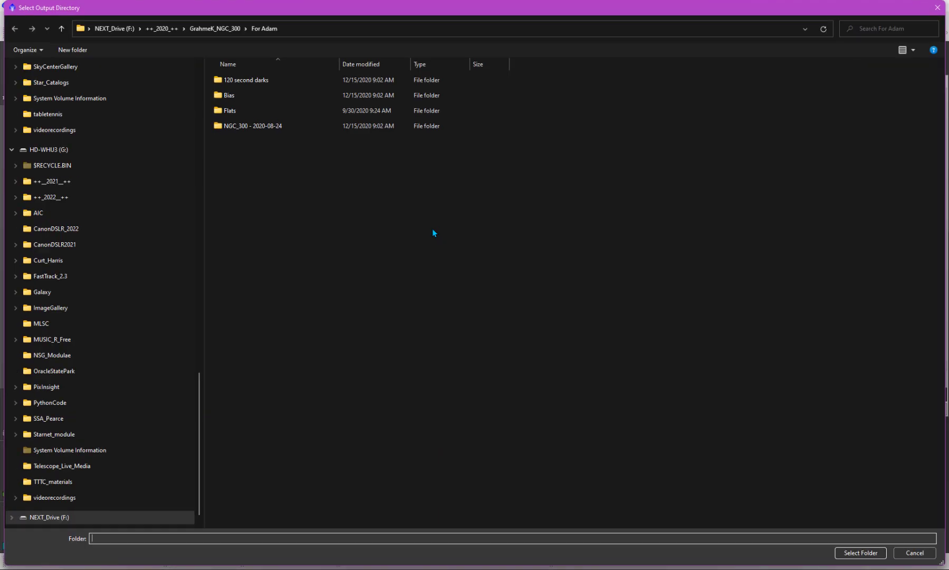
right_click(351, 242)
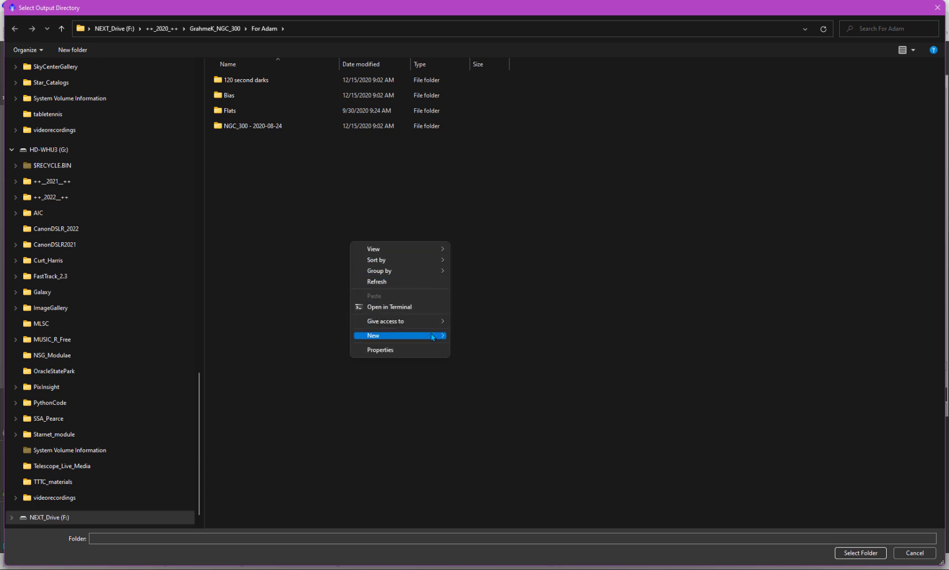
mouse_move(431, 337)
left_click(464, 339)
type("Results")
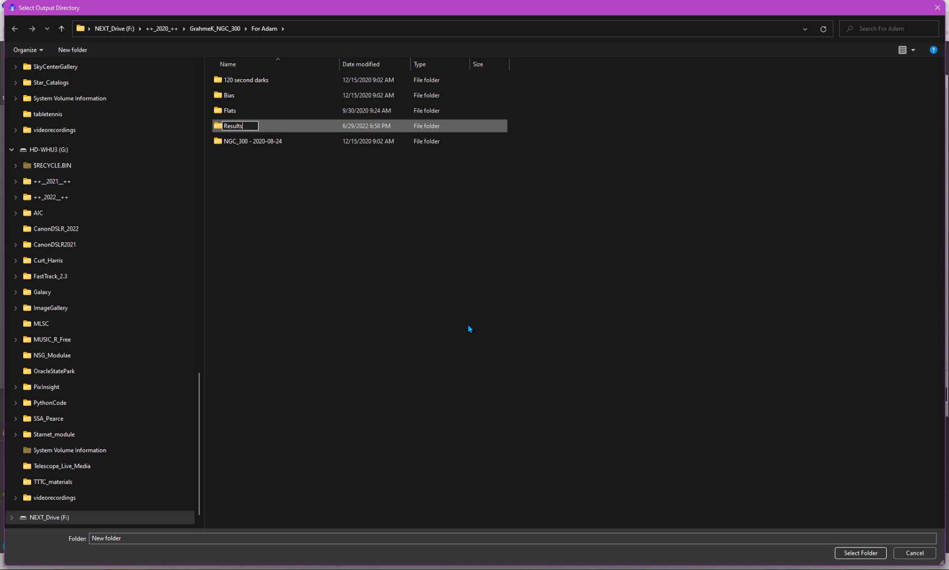
key("Return")
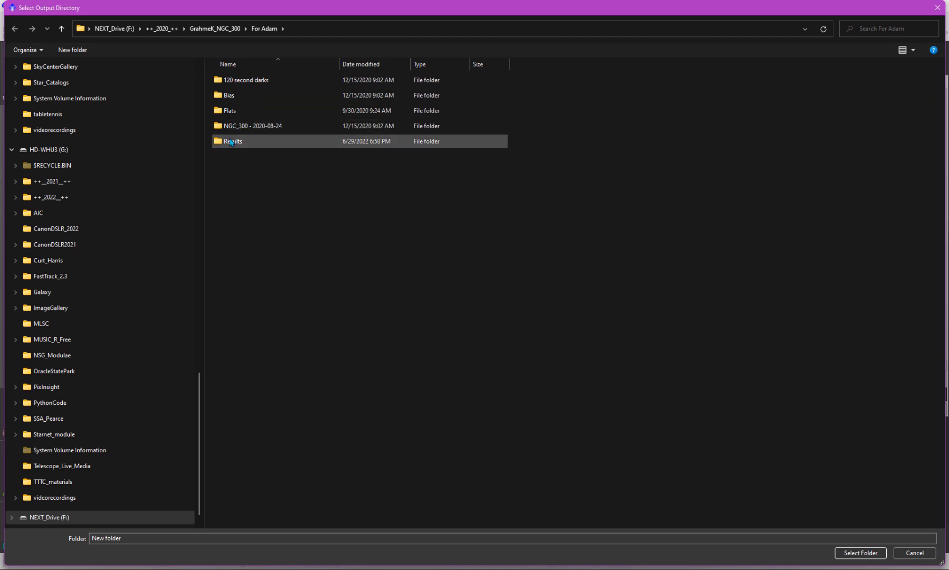
double_click(231, 143)
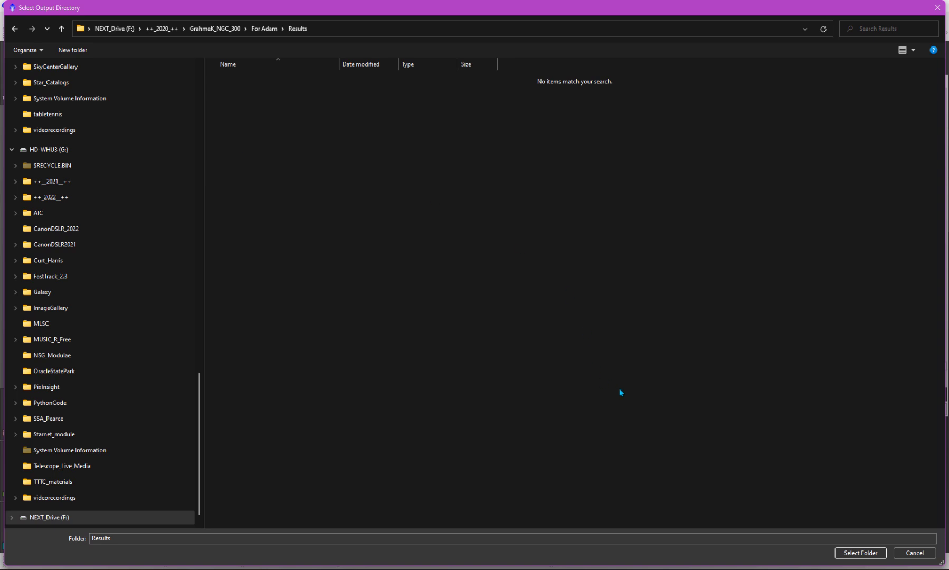
left_click(866, 552)
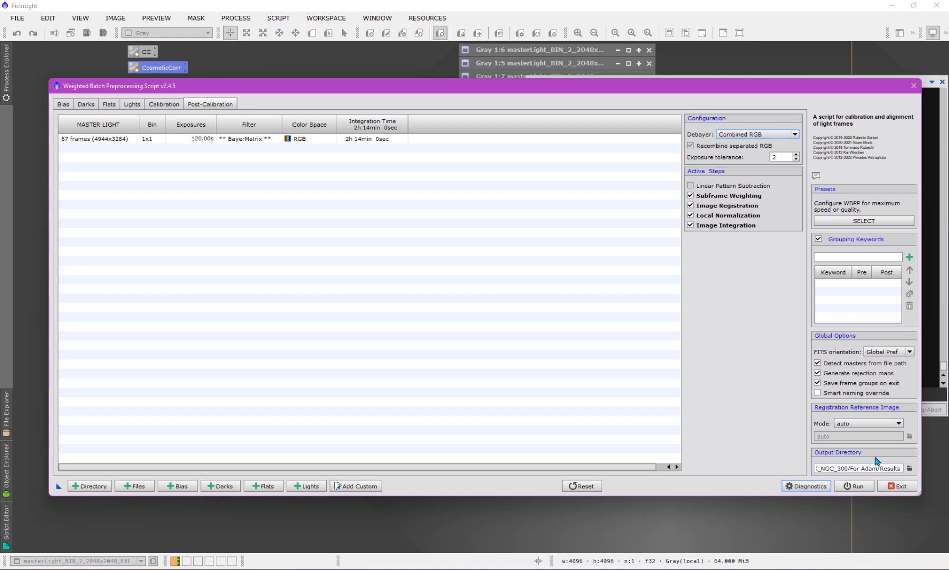
left_click(808, 486)
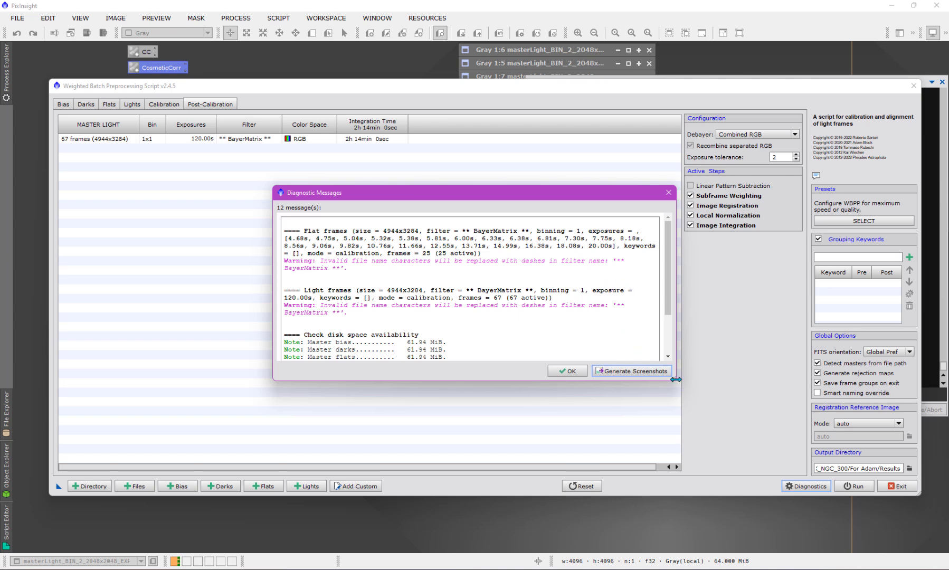
left_click_drag(676, 379, 687, 473)
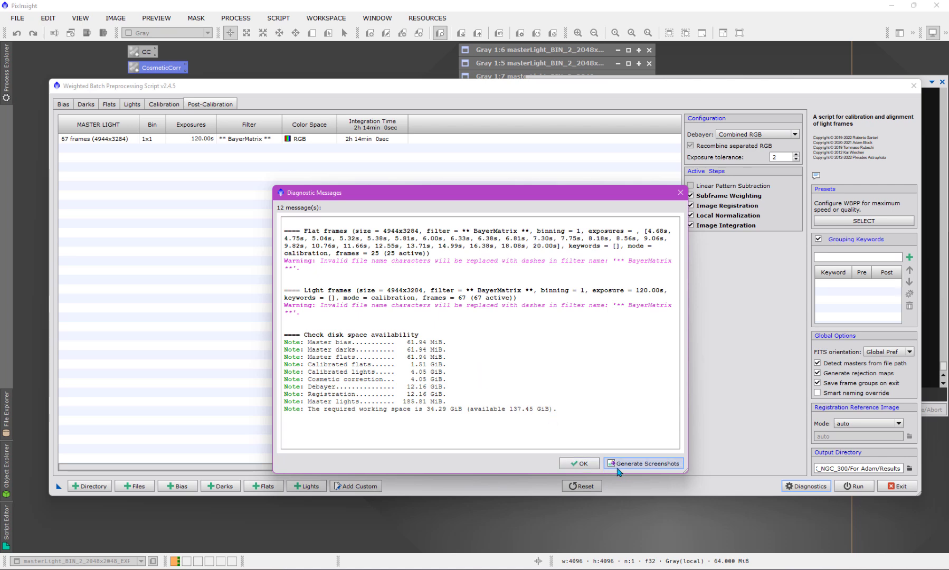
left_click(582, 464)
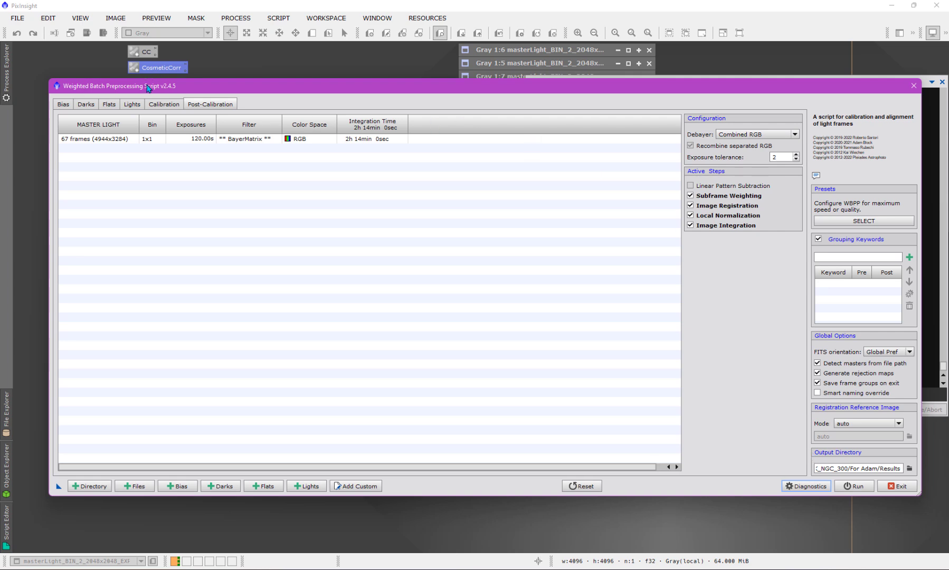
Review the Lights, Flats, Darks and Bias lists, then show the 67-frame LIGHT group's calibration settings
left_click(164, 104)
left_click(132, 105)
left_click(109, 104)
left_click(86, 104)
left_click(63, 104)
left_click(164, 104)
left_click(116, 299)
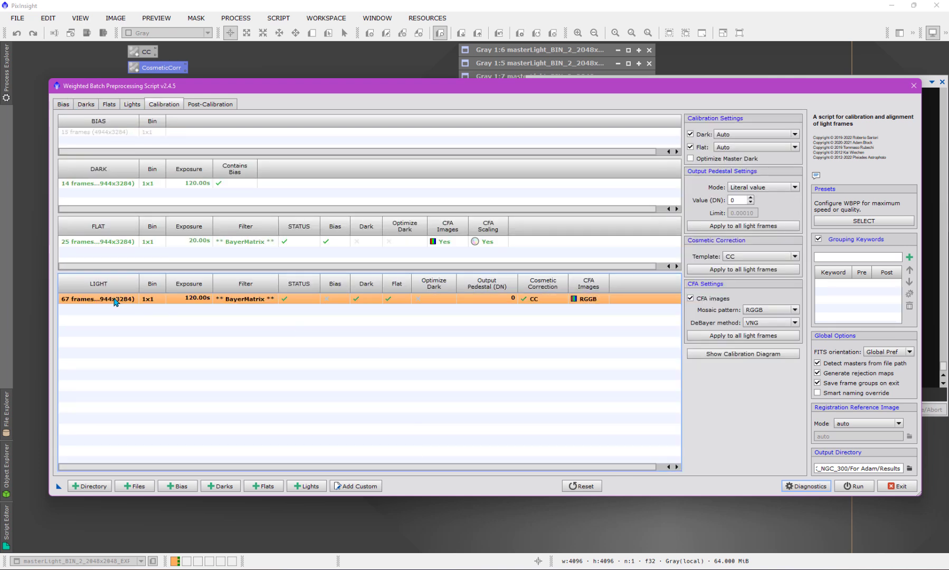